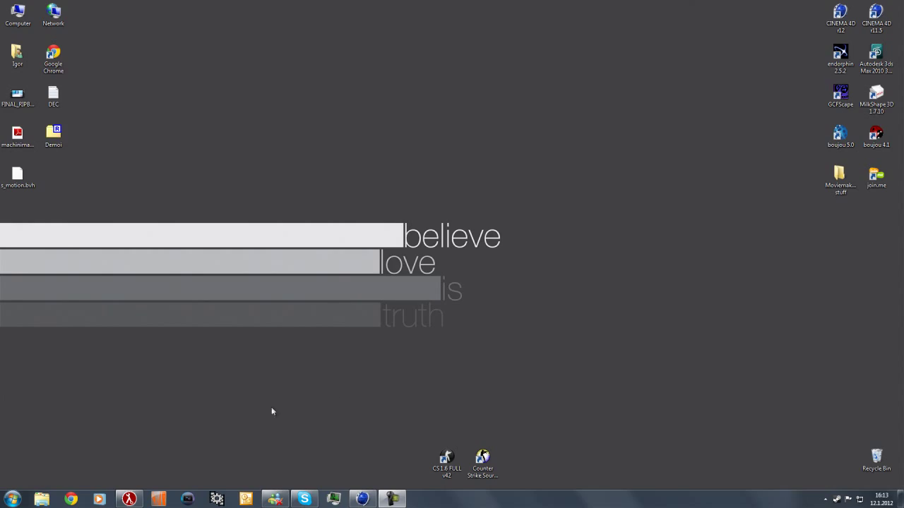
Clear the old campath entries and add a CAMPATH point at 35:38:25.
click(129, 499)
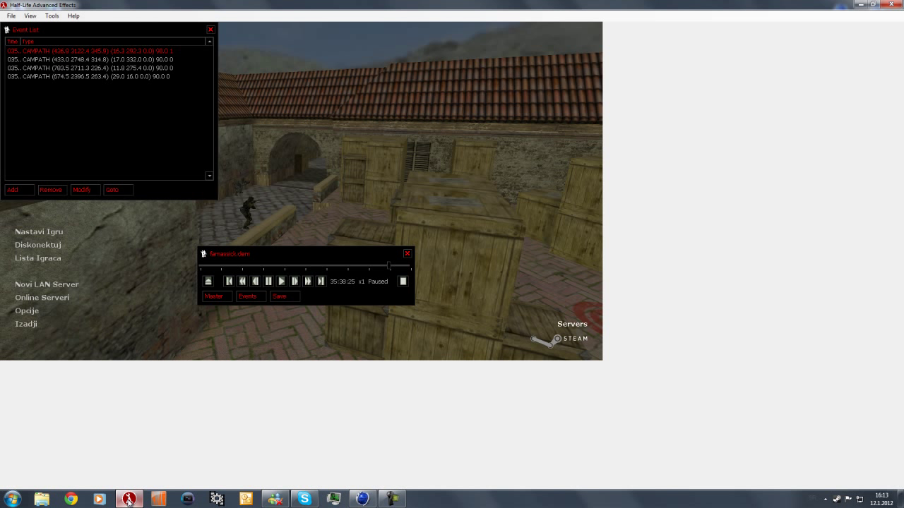
click(55, 187)
click(55, 187)
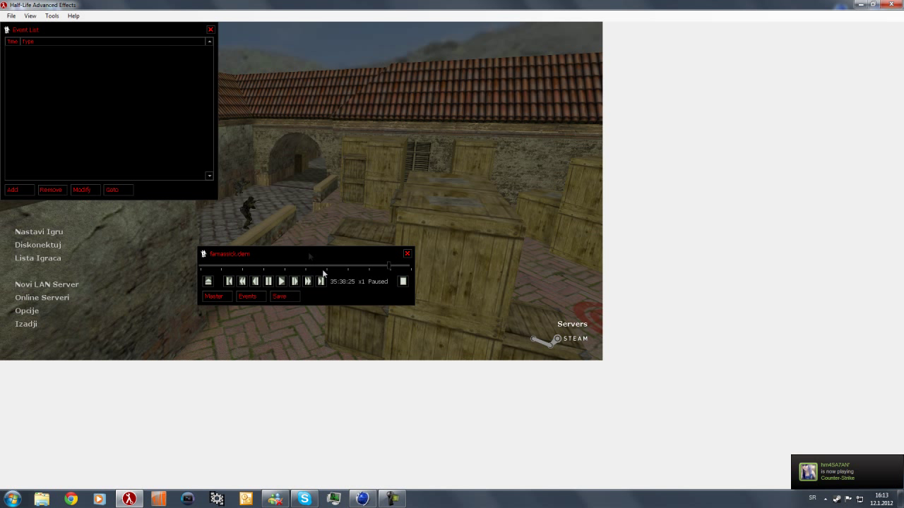
click(32, 191)
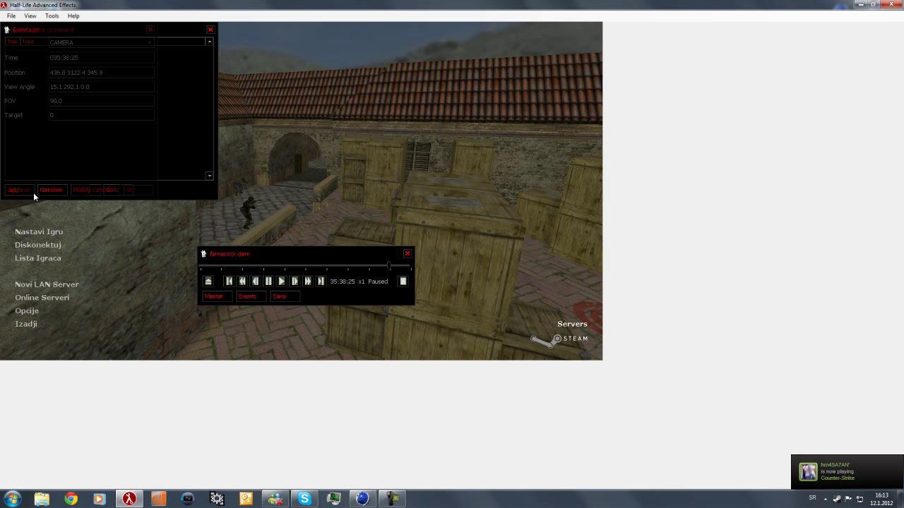
click(97, 43)
click(71, 107)
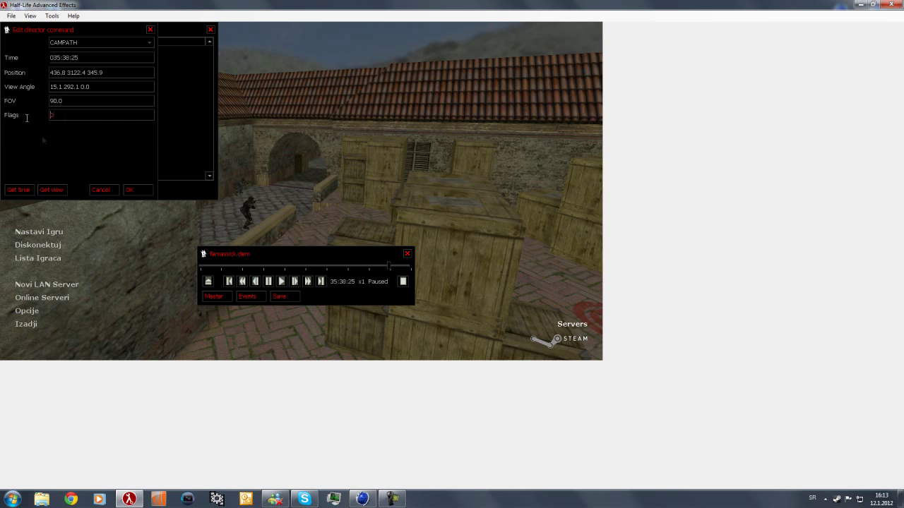
text(1)
click(137, 191)
key(Escape)
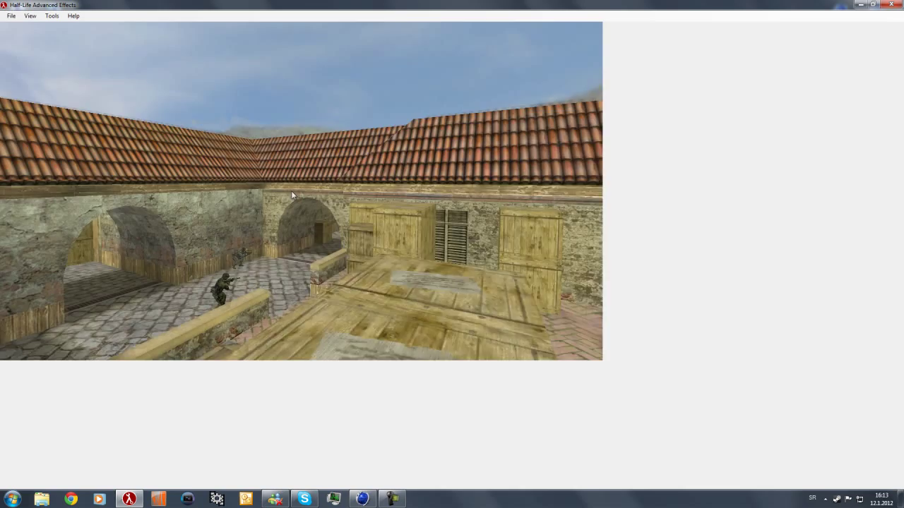
key(Escape)
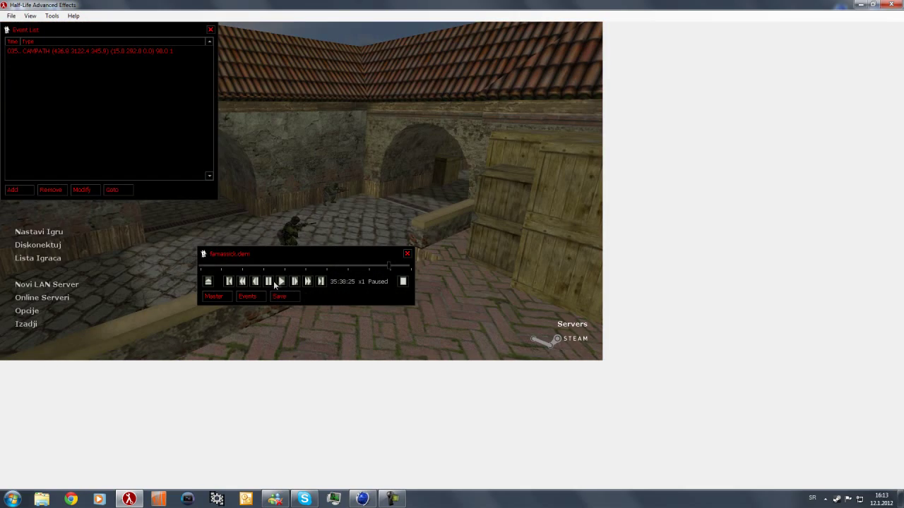
Add a second CAMPATH point at 35:39:15 and preview playback along the path.
click(281, 281)
click(268, 282)
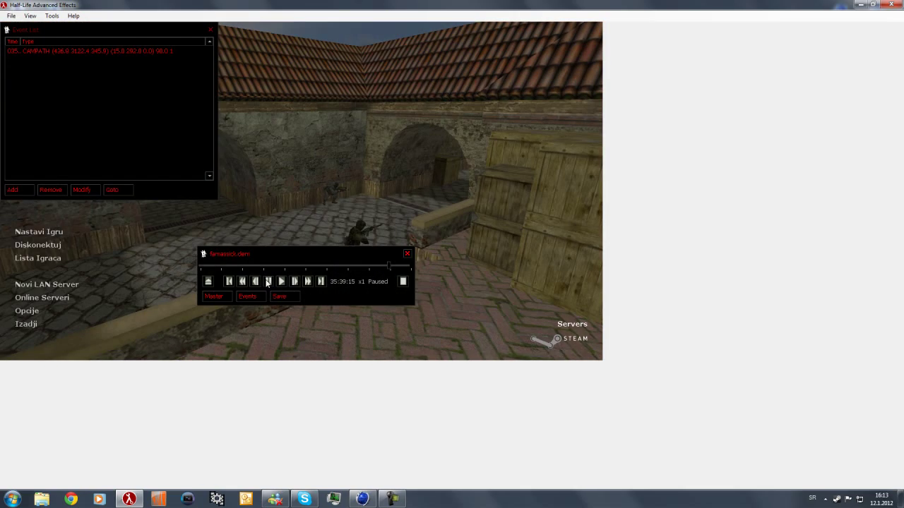
click(12, 191)
click(68, 43)
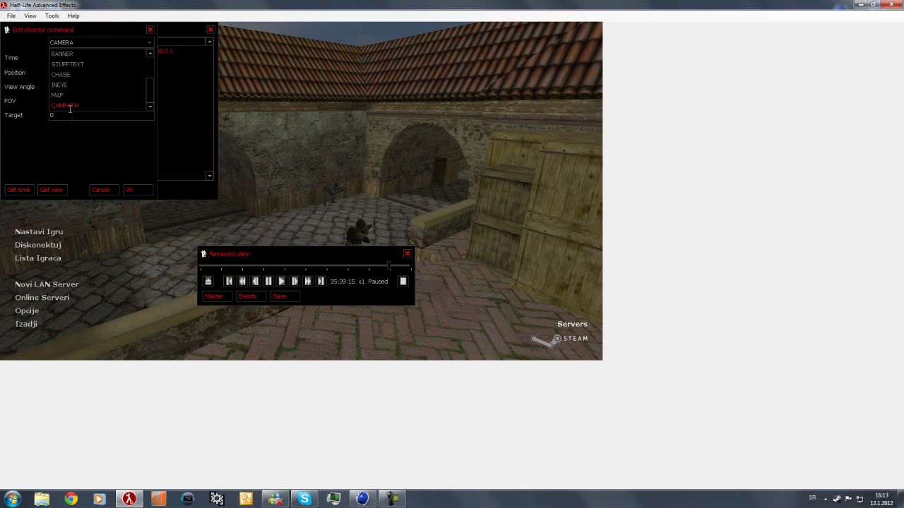
click(71, 106)
click(19, 191)
click(51, 191)
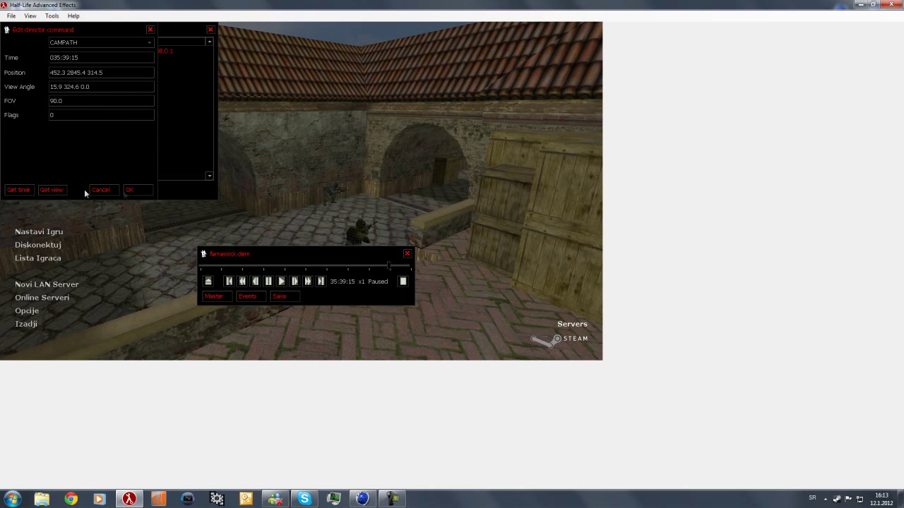
click(130, 190)
key(Escape)
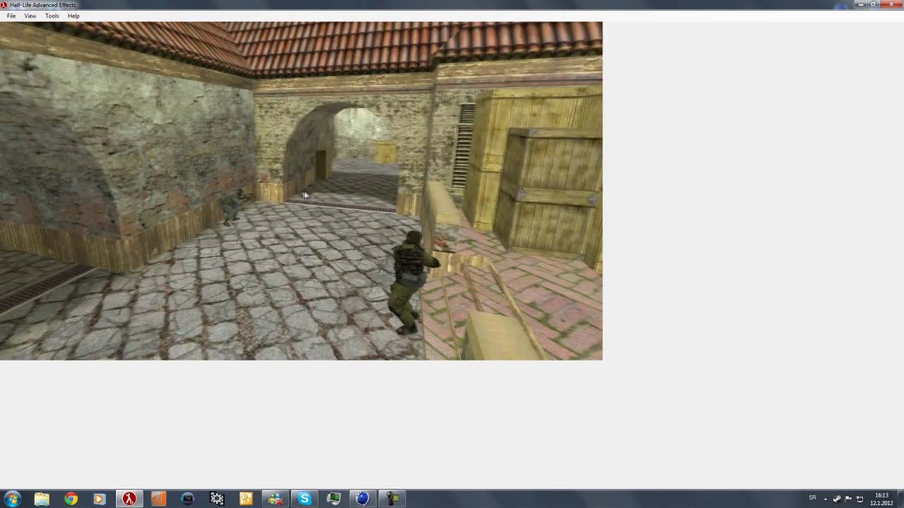
key(Escape)
Add a third CAMPATH point at demo time 35:40:01.
click(281, 281)
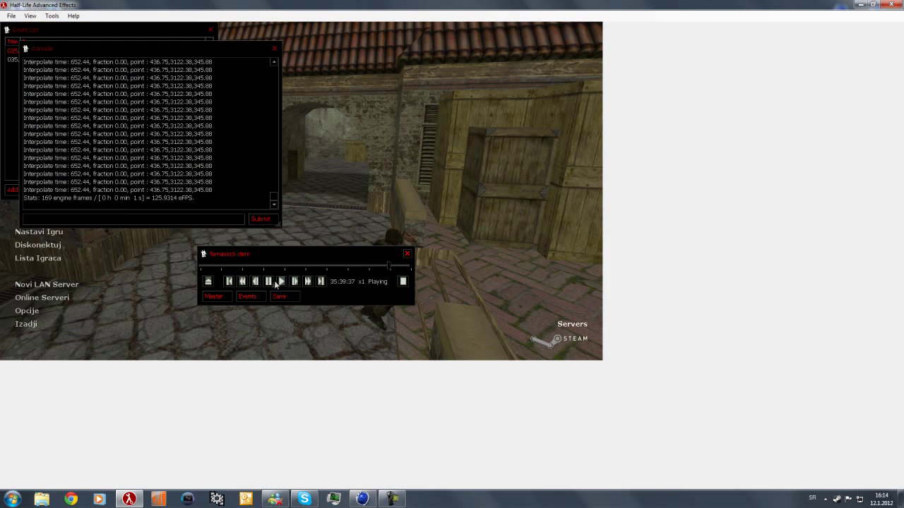
click(268, 281)
click(34, 128)
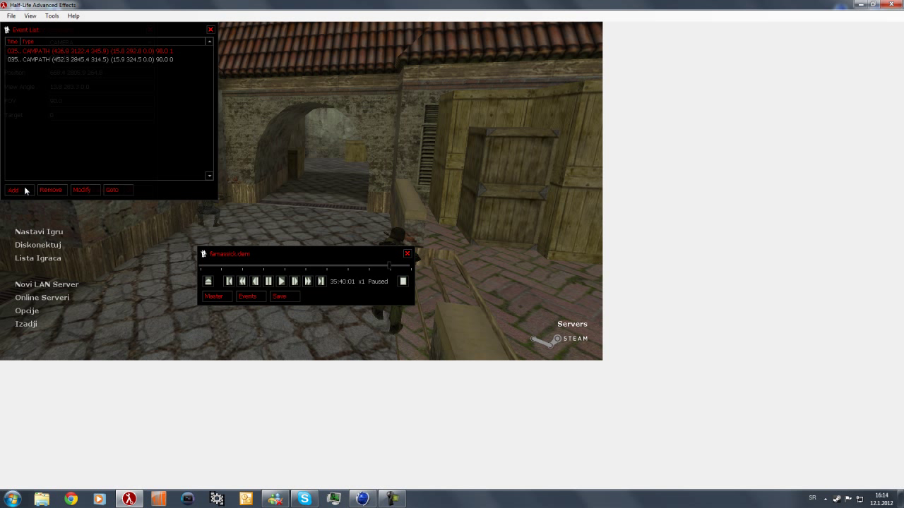
click(20, 189)
click(80, 42)
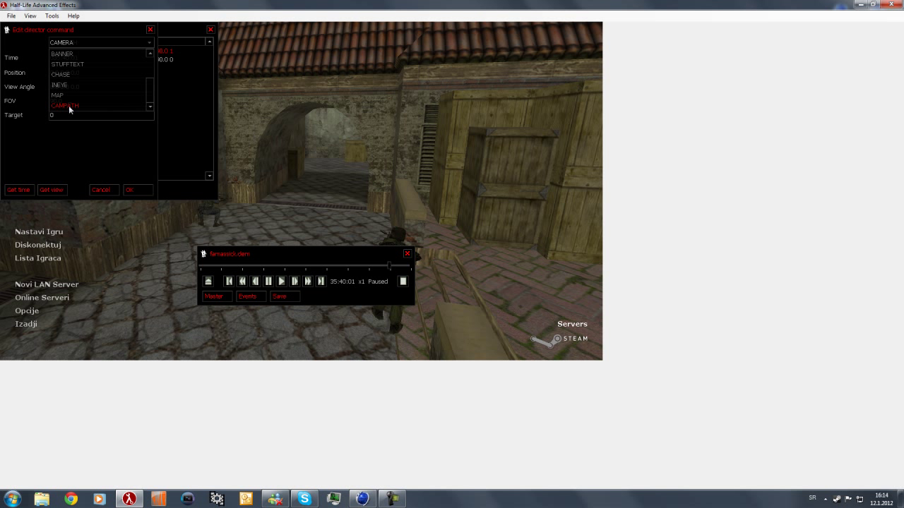
click(69, 106)
click(51, 189)
click(129, 189)
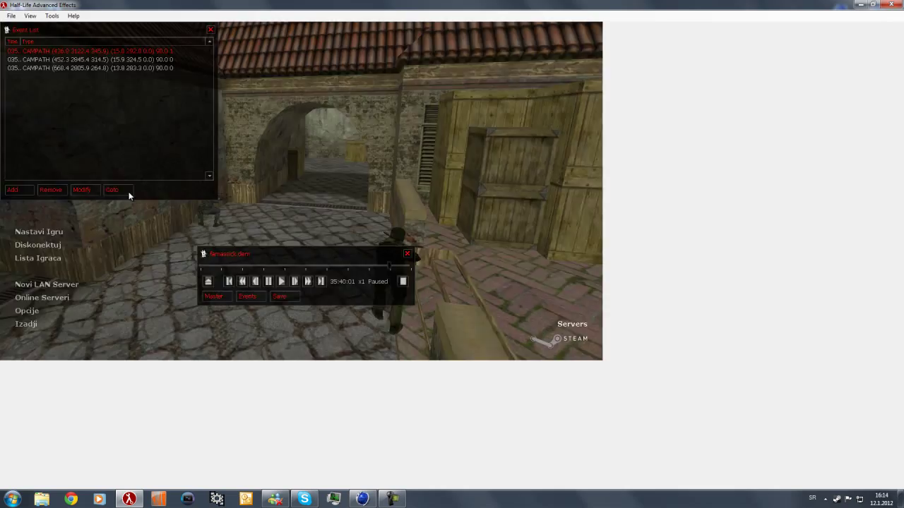
Add a fourth CAMPATH point at demo time 35:40:88.
key(Escape)
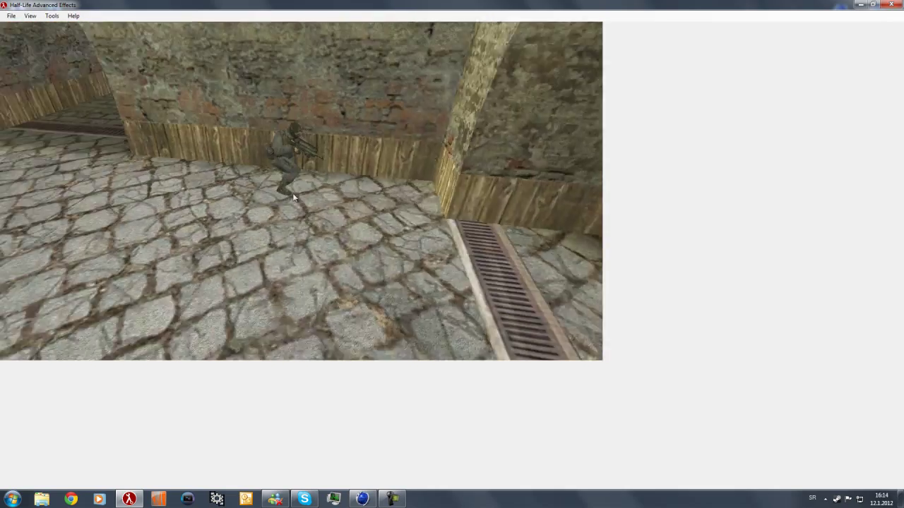
key(Escape)
click(281, 281)
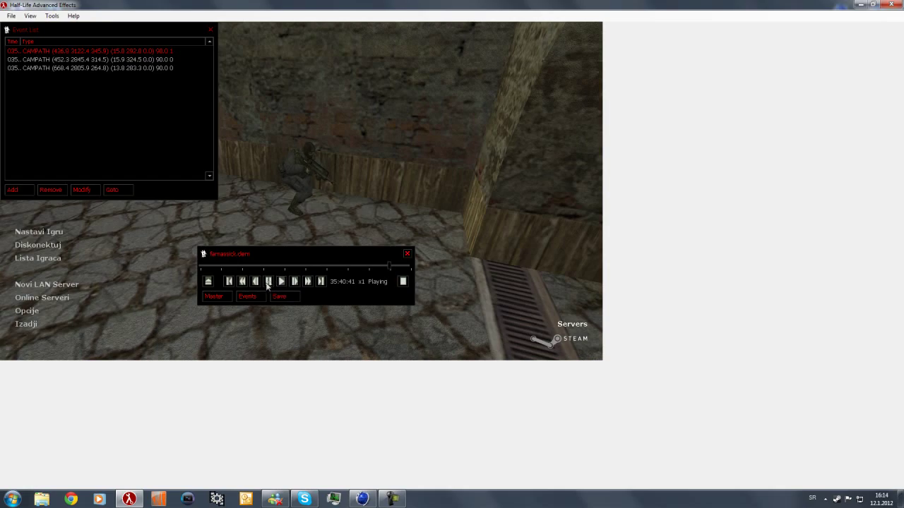
click(15, 190)
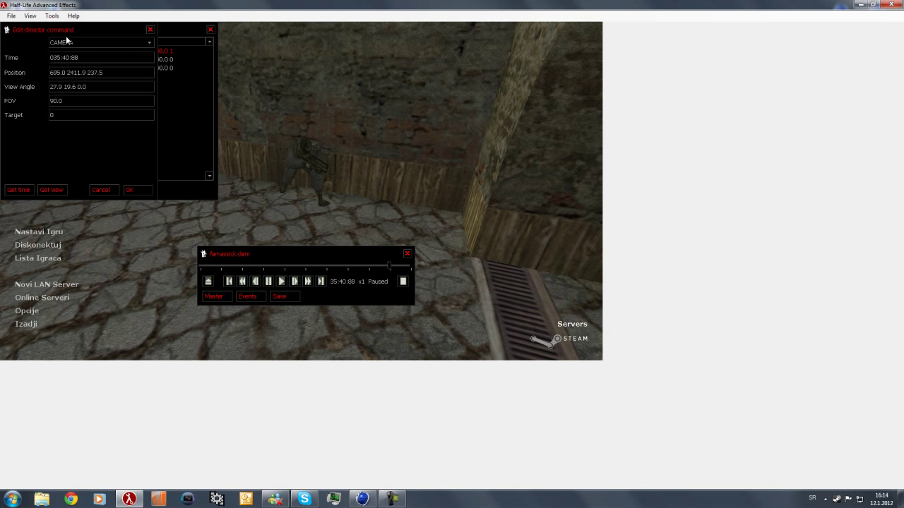
click(71, 43)
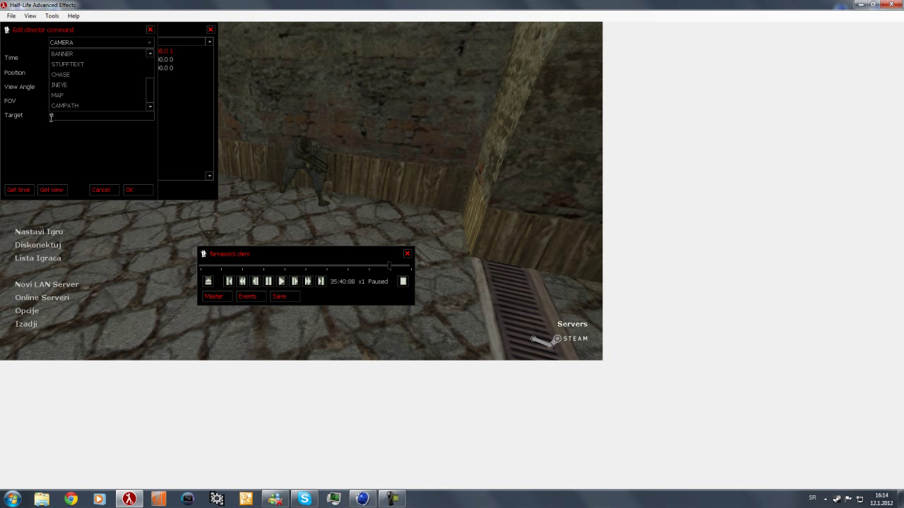
click(64, 106)
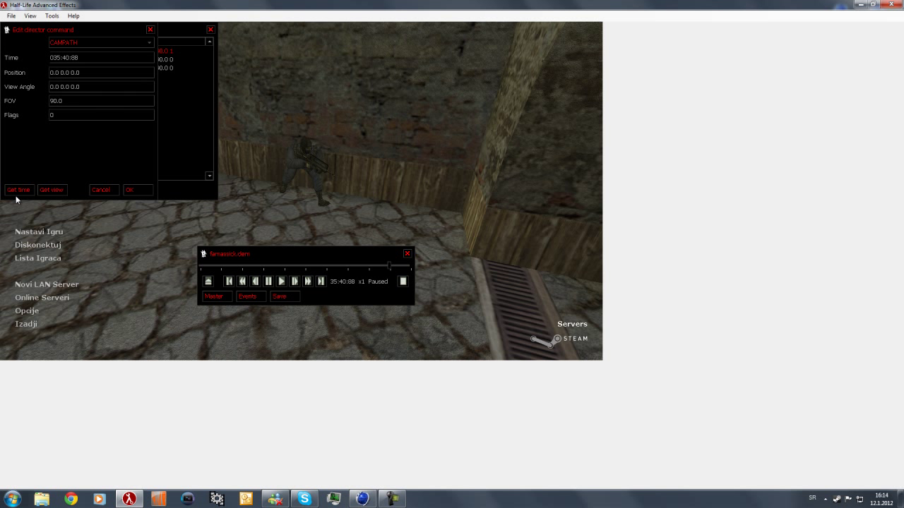
click(144, 190)
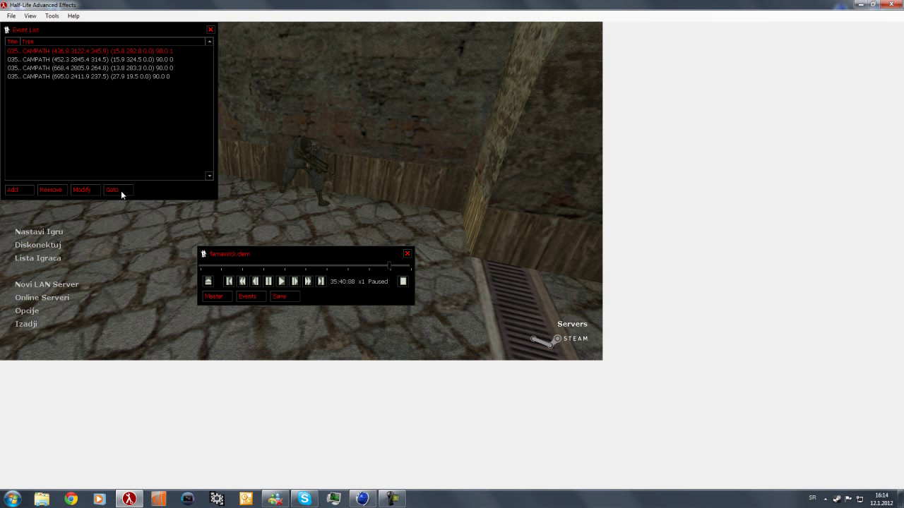
Add a STUFFTEXT event just before the first campath point.
click(120, 191)
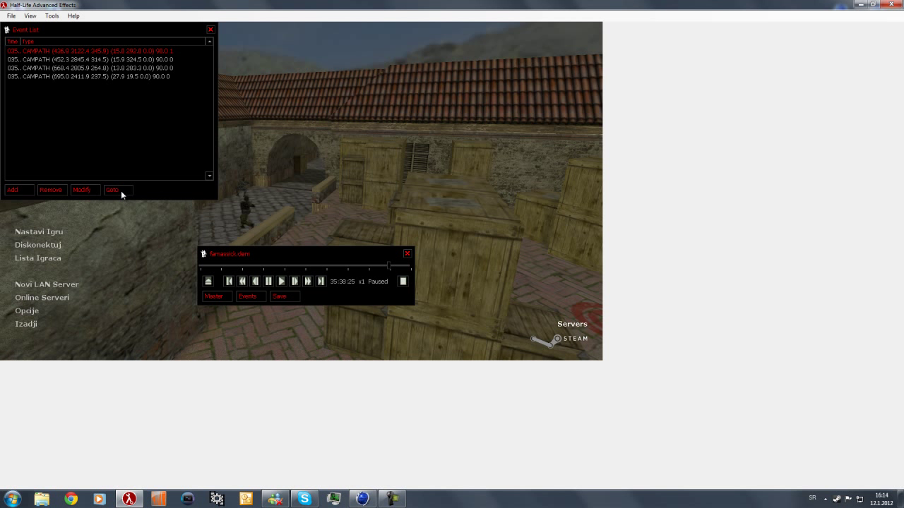
click(256, 280)
click(29, 191)
click(99, 42)
click(110, 86)
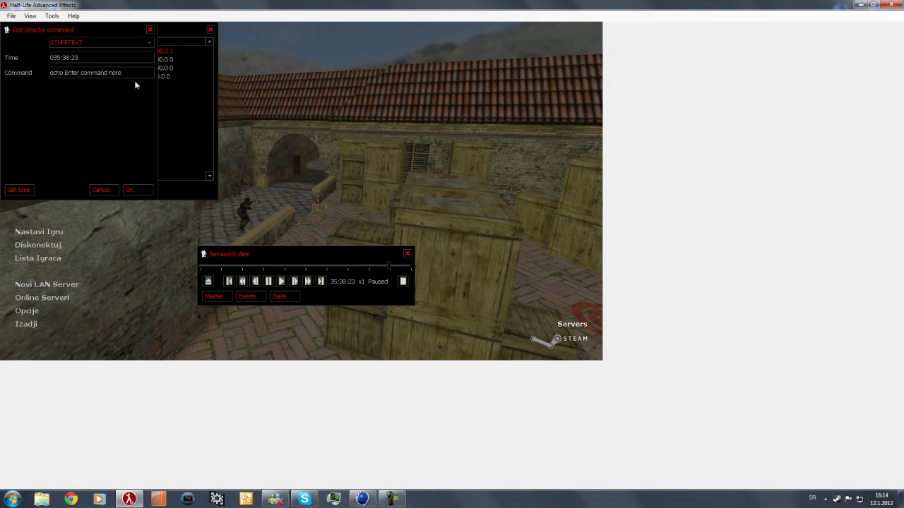
key(Tab)
text(rt)
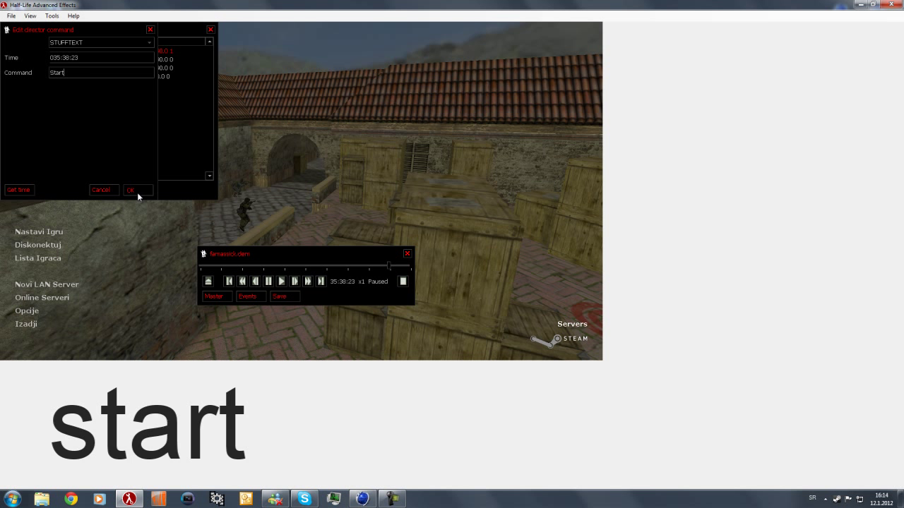
click(135, 190)
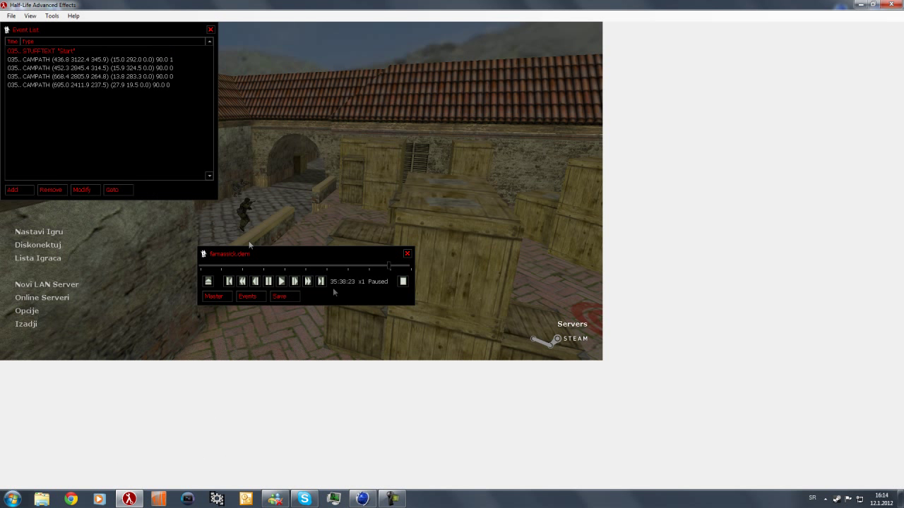
One frame later, add a STUFFTEXT event running mirv_recordmovie_start.
click(294, 282)
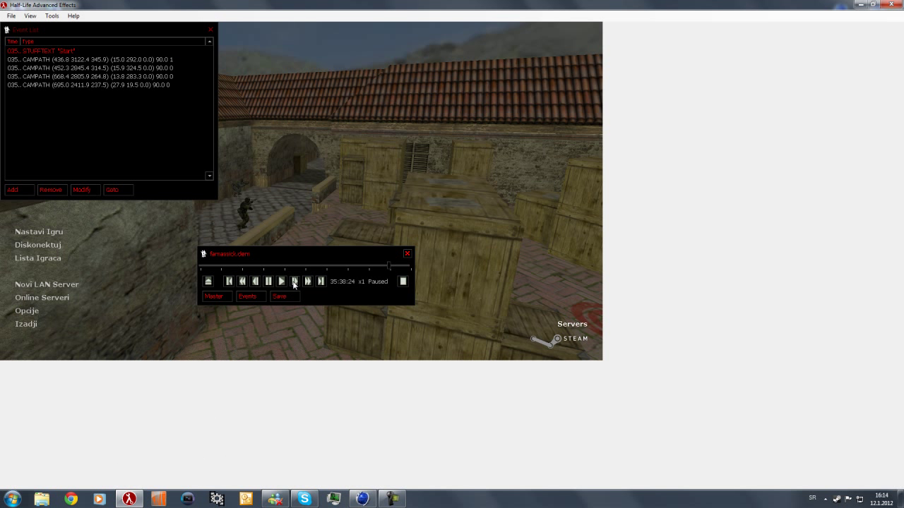
click(12, 190)
click(101, 41)
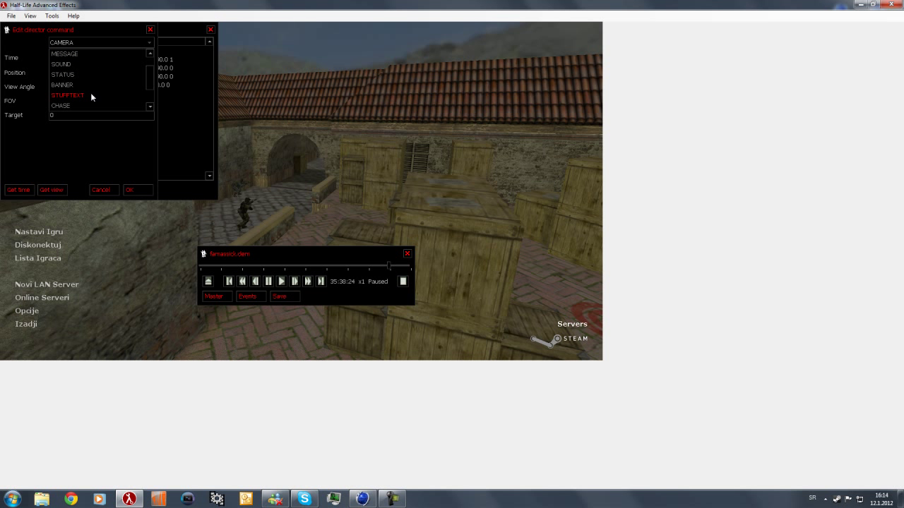
click(91, 94)
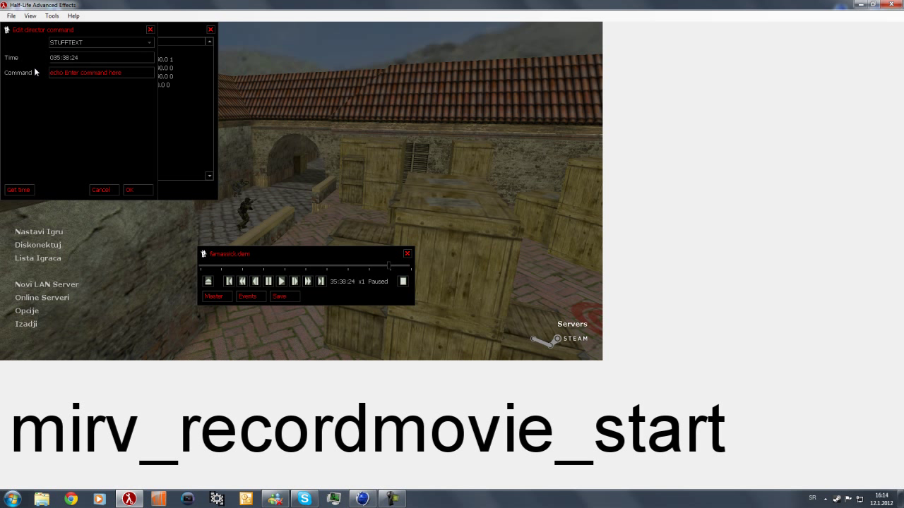
text(mirv_recoe)
key(BackSpace)
text(rdmovie_start)
click(135, 190)
At the last campath point, add a STUFFTEXT event with mirv_recordmovie_stop.
click(134, 93)
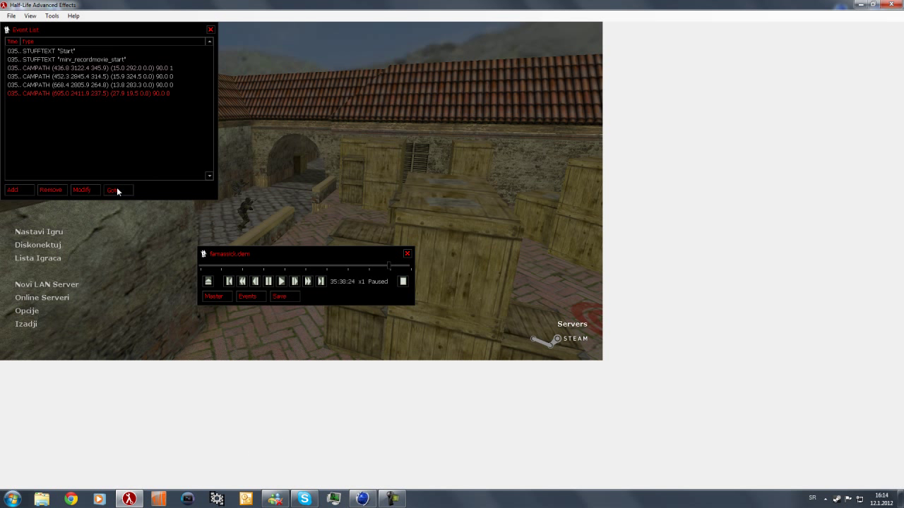
click(117, 190)
click(22, 190)
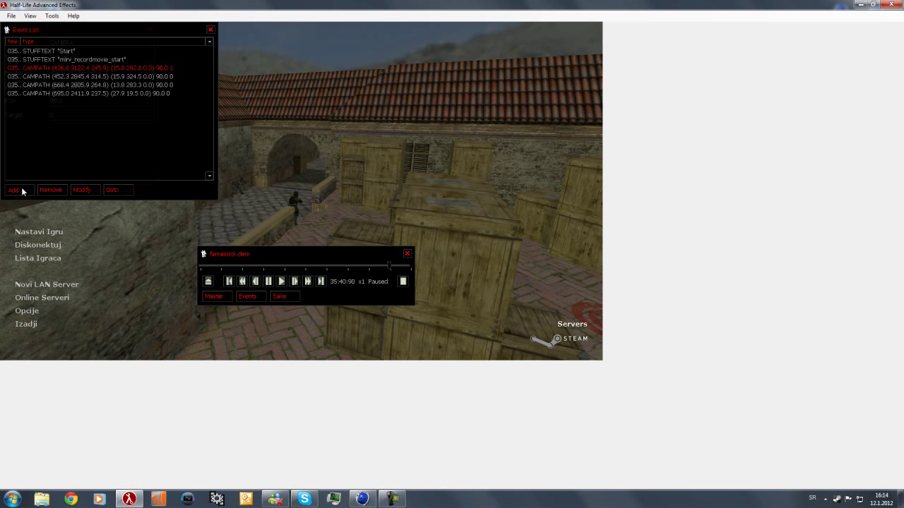
click(86, 44)
click(77, 95)
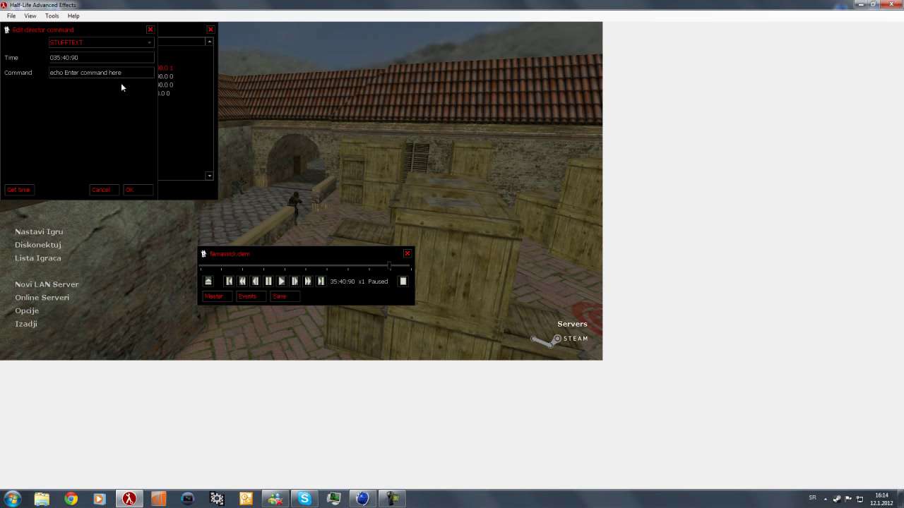
drag(135, 72, 1, 65)
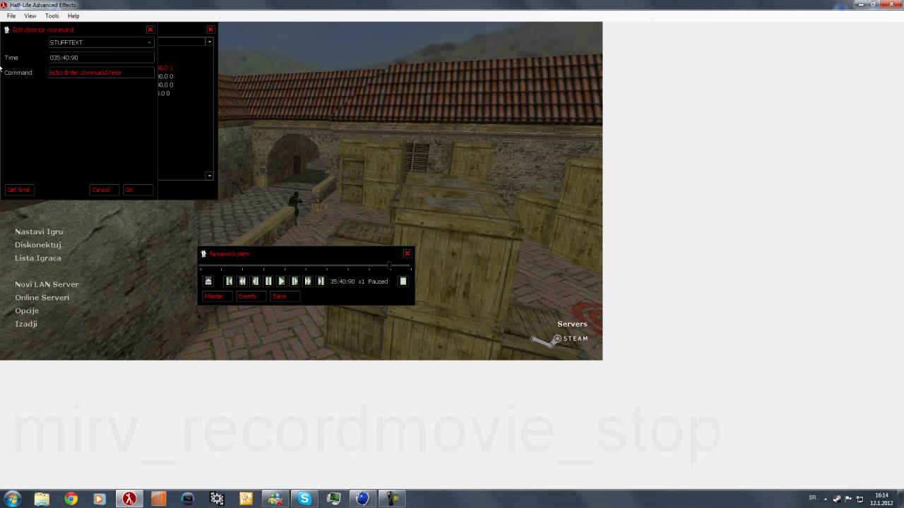
text(mirv_recordmovie_stop)
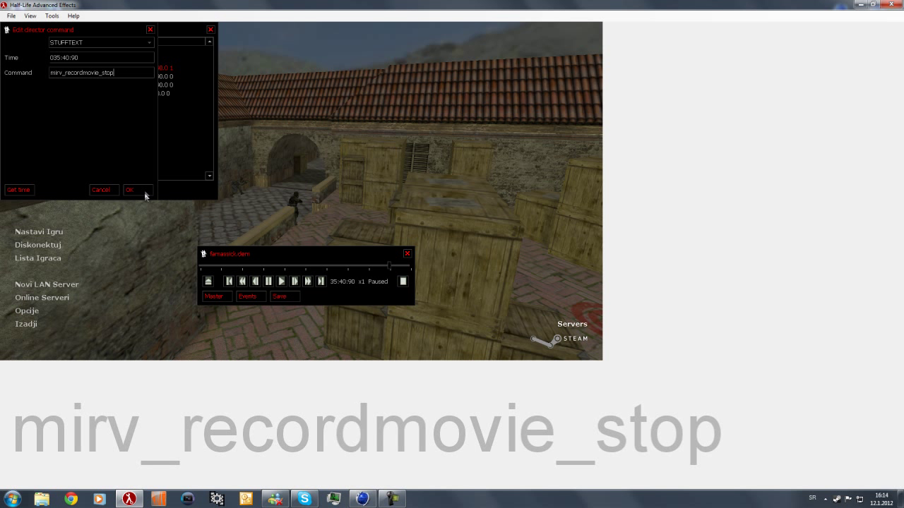
click(130, 189)
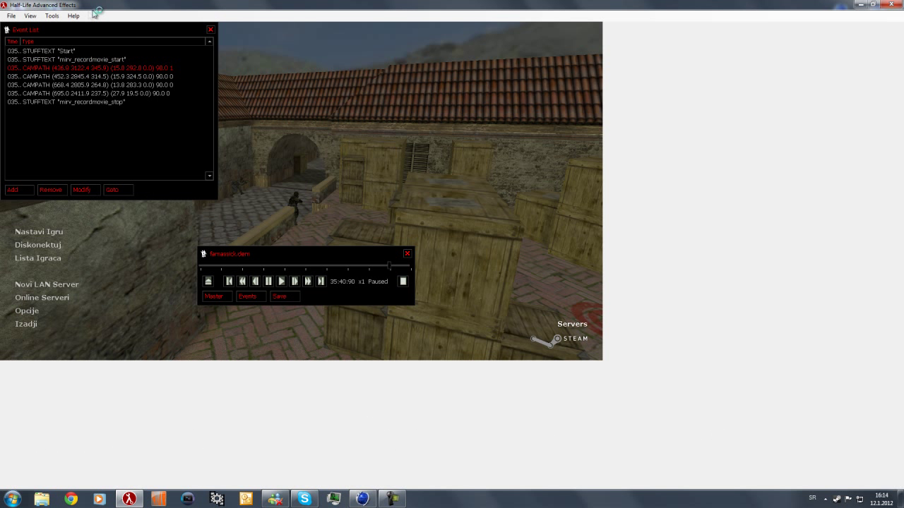
Enter mirv_camexport_mode 1, mirv_movie_splitstreams 4 and mirv_movie_fps 300 in the console, then close it.
click(120, 192)
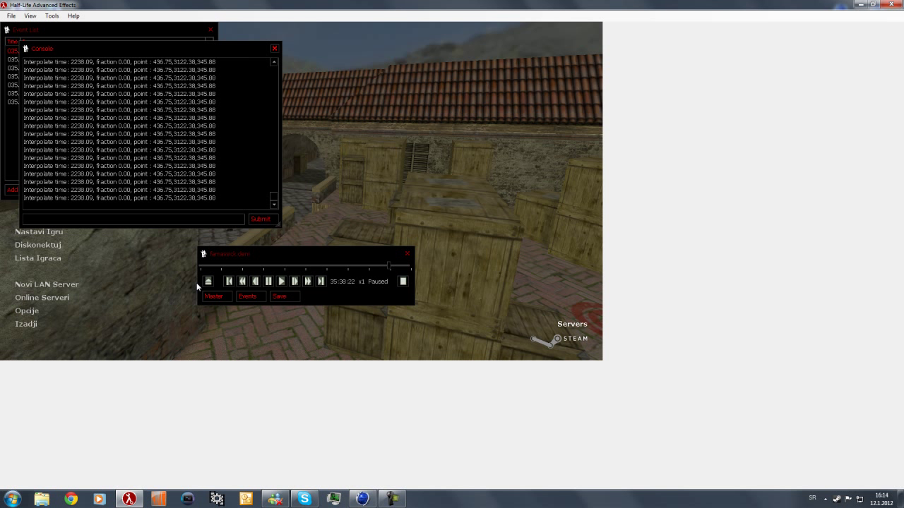
text(mi)
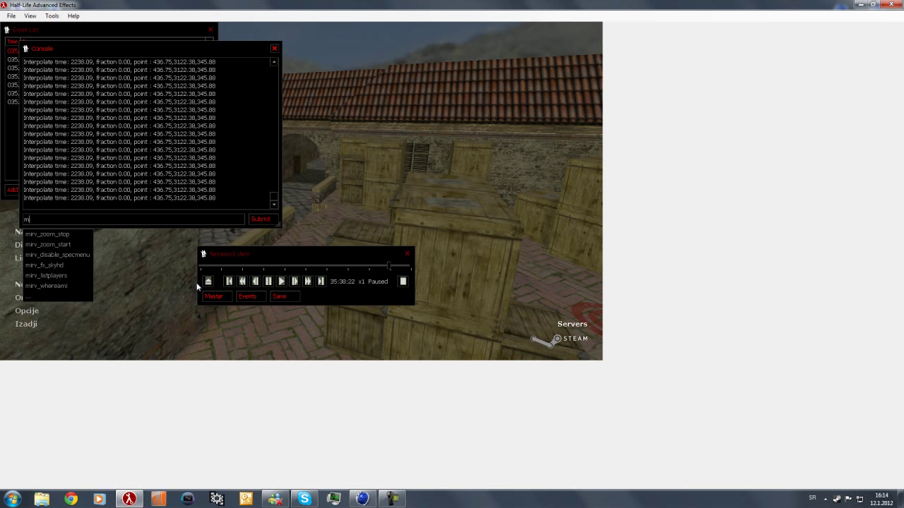
text(rv_came)
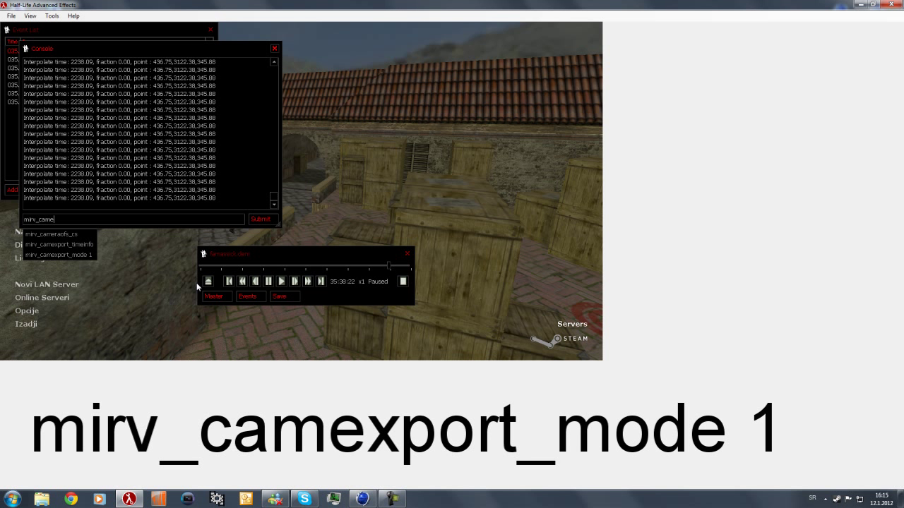
text(xport_mode 1)
key(Return)
text(m)
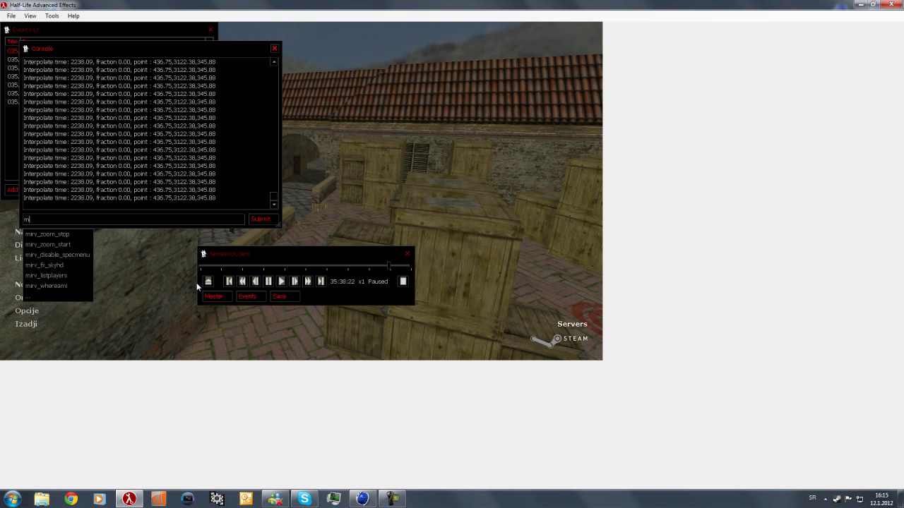
text(irv_movie_splitstreams 4)
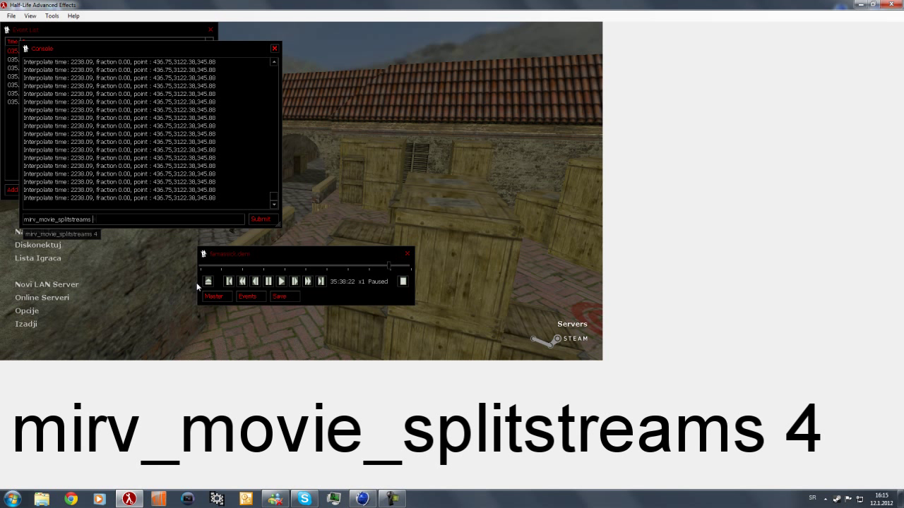
key(Return)
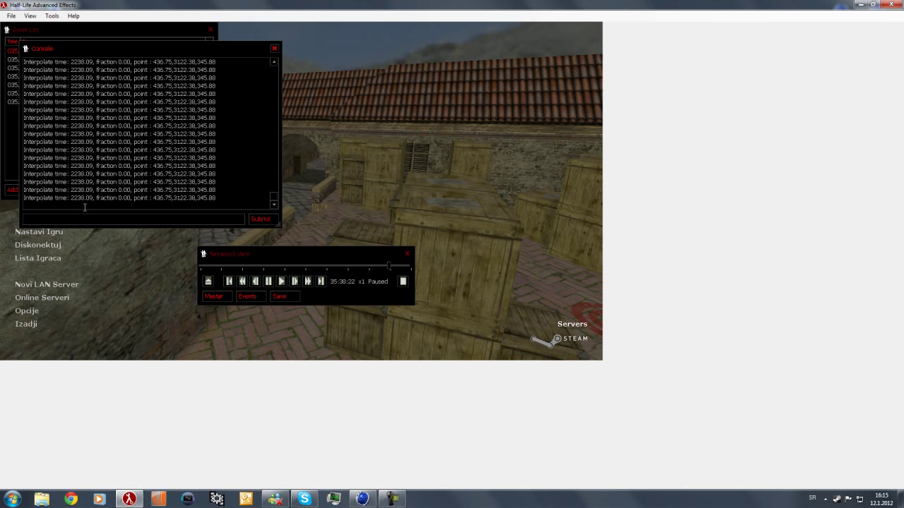
text(mirv_)
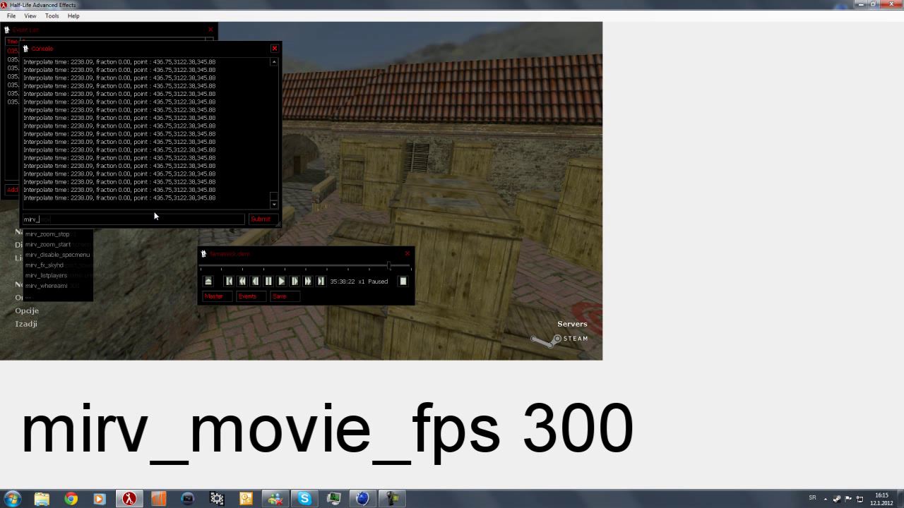
text(movie_fps 300)
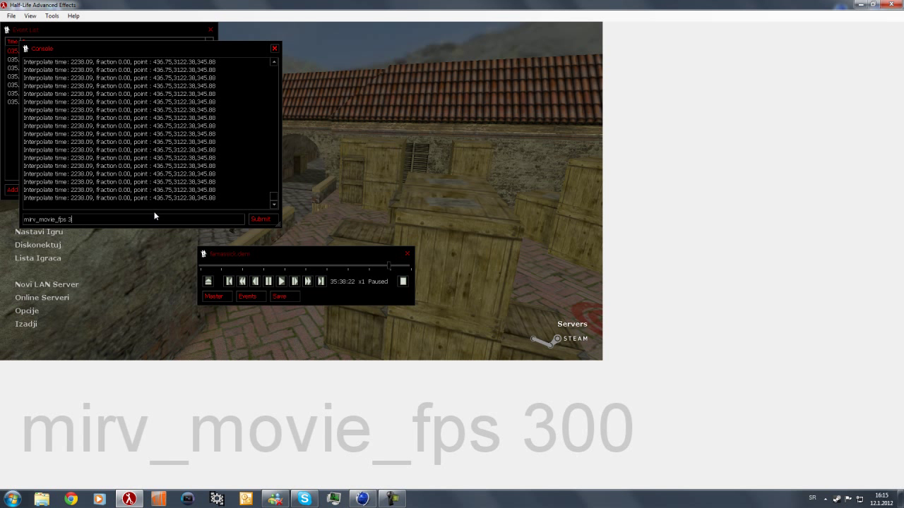
key(Return)
key(grave)
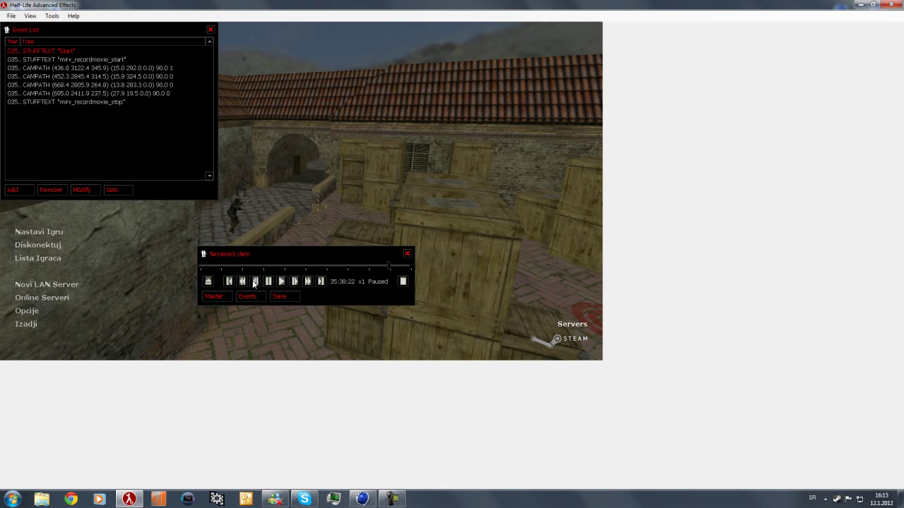
Step back two frames, play the demo through the camera path, then pause it.
click(257, 282)
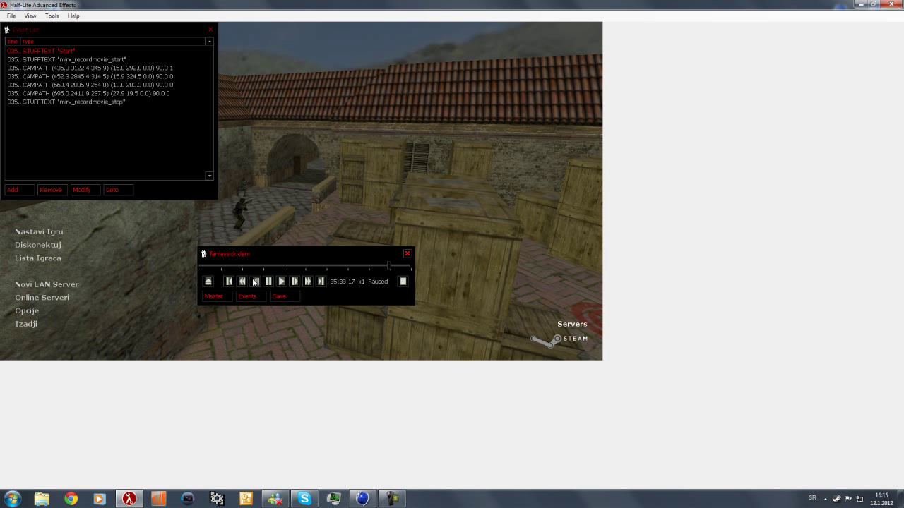
click(255, 281)
click(282, 281)
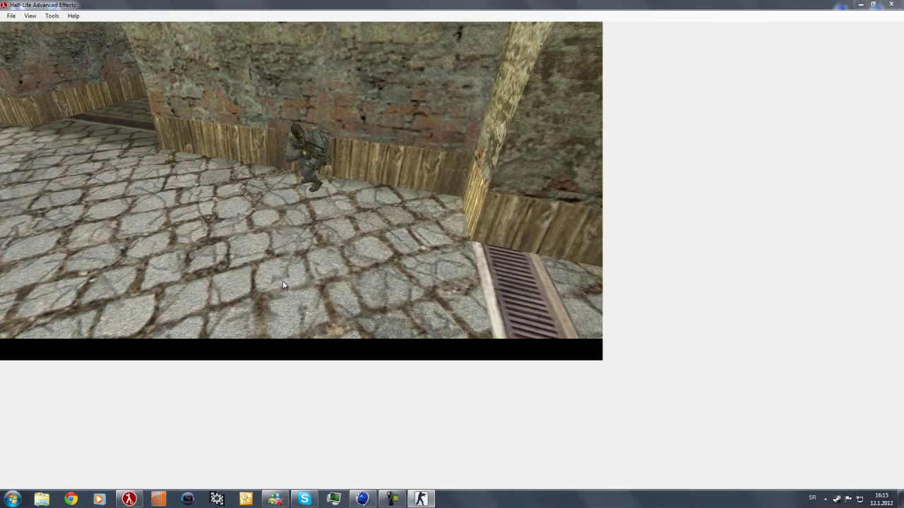
key(Escape)
click(269, 281)
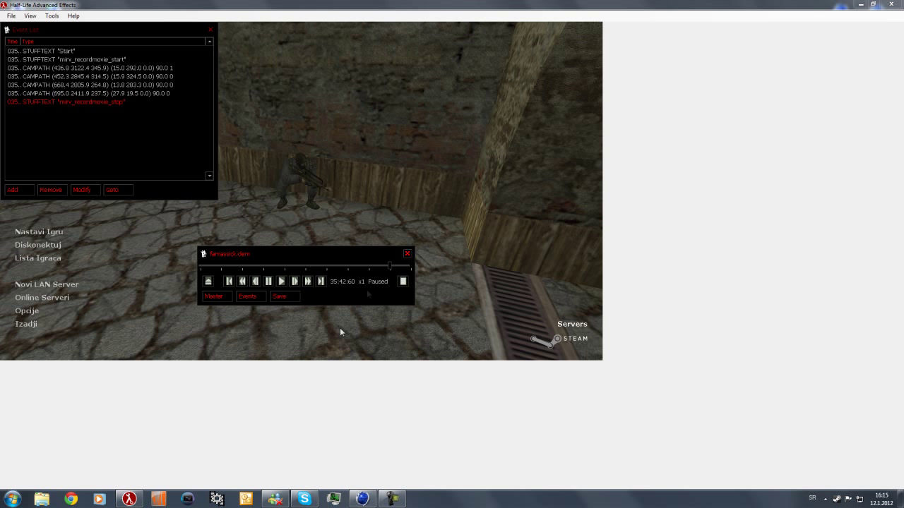
Switch to Cinema 4D and launch the HLAE Cam 2 Cinema4D v1.3 plugin.
click(129, 499)
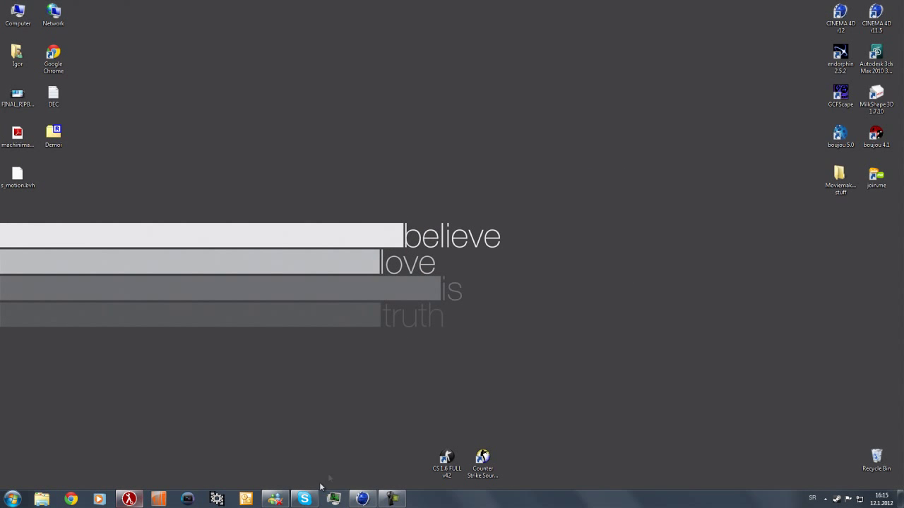
click(362, 499)
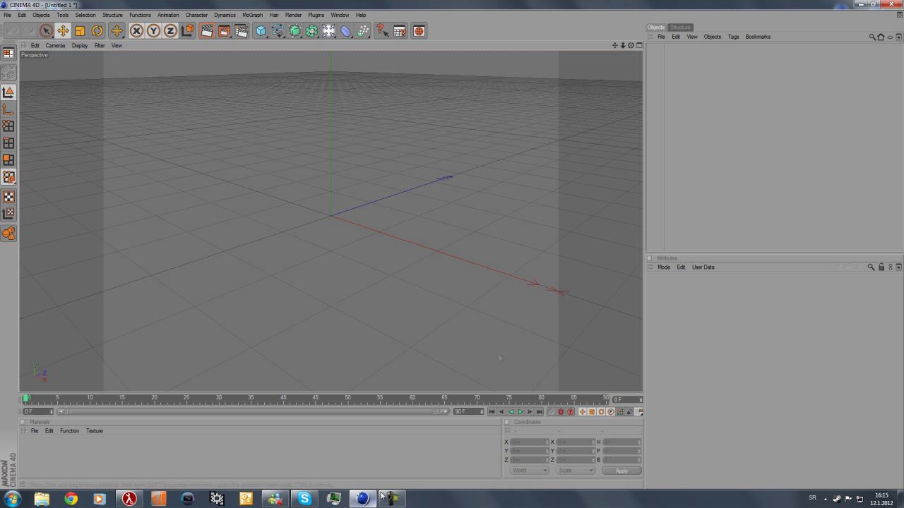
click(317, 15)
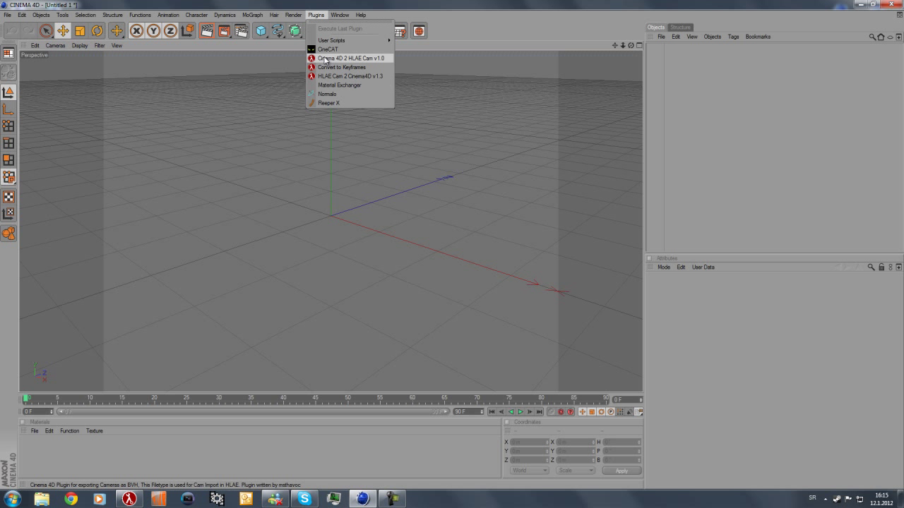
click(326, 76)
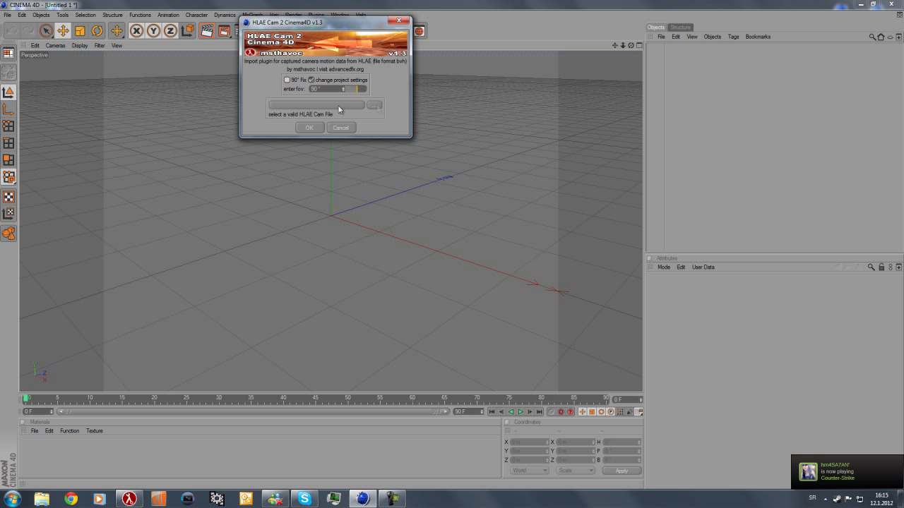
Import C:\games\CS 1.6 v42 FULL\untitled_rec\take0002\motion.bvh as an HLAE camera.
click(375, 106)
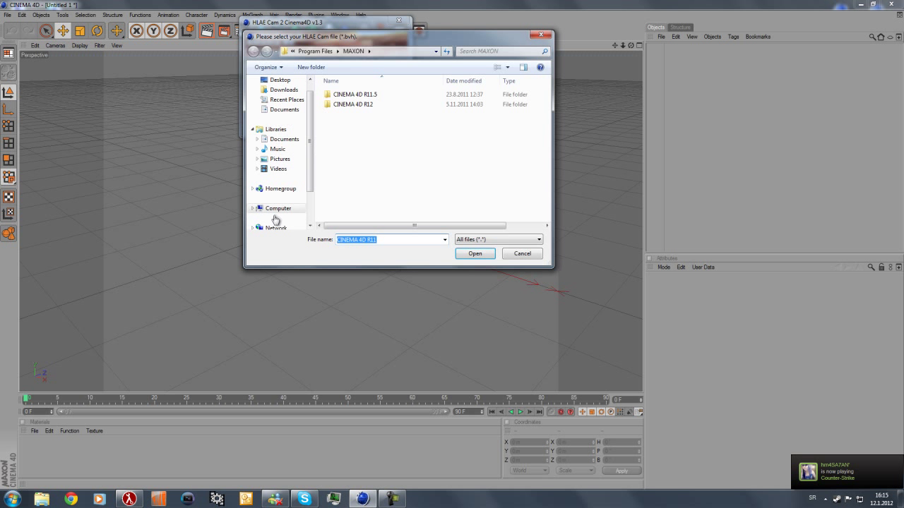
click(279, 212)
click(286, 219)
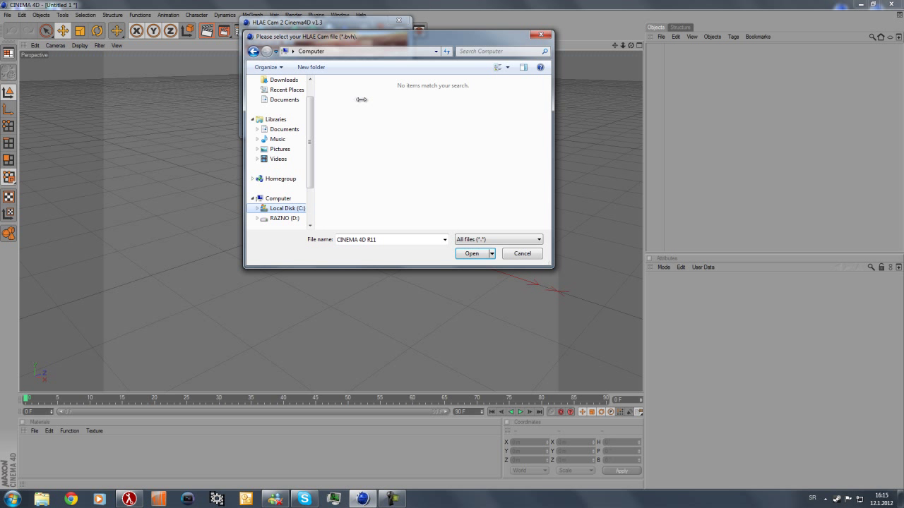
double_click(341, 114)
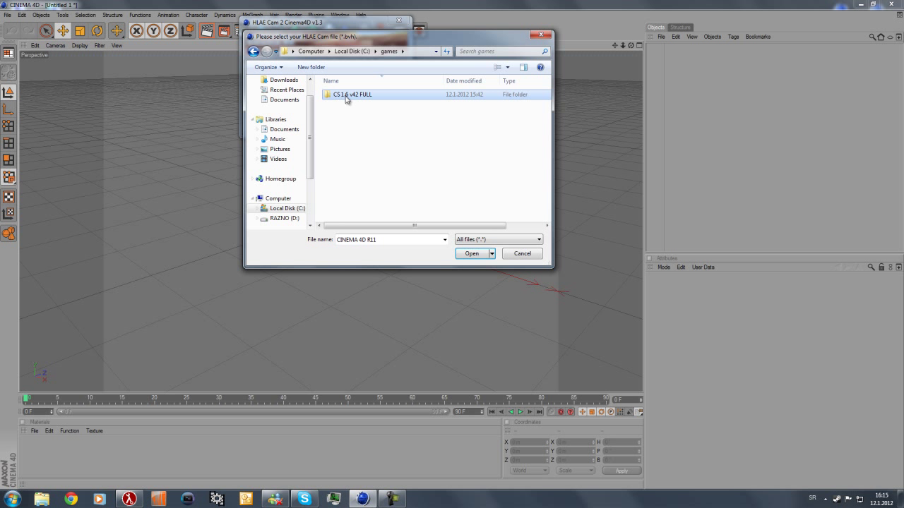
double_click(346, 94)
double_click(353, 154)
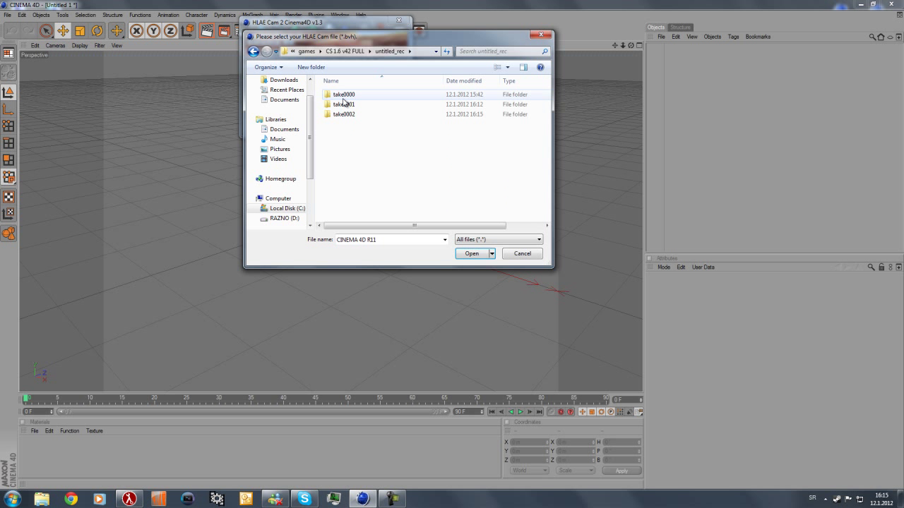
double_click(344, 114)
click(343, 96)
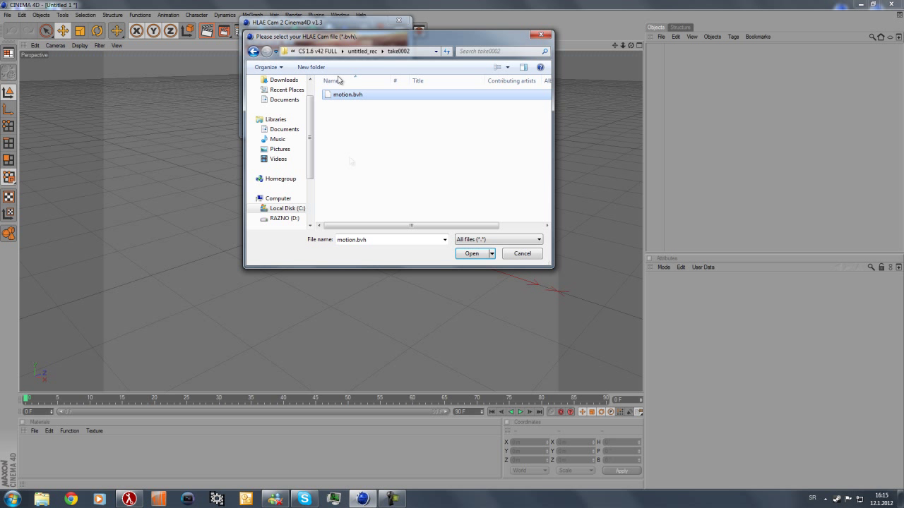
click(471, 253)
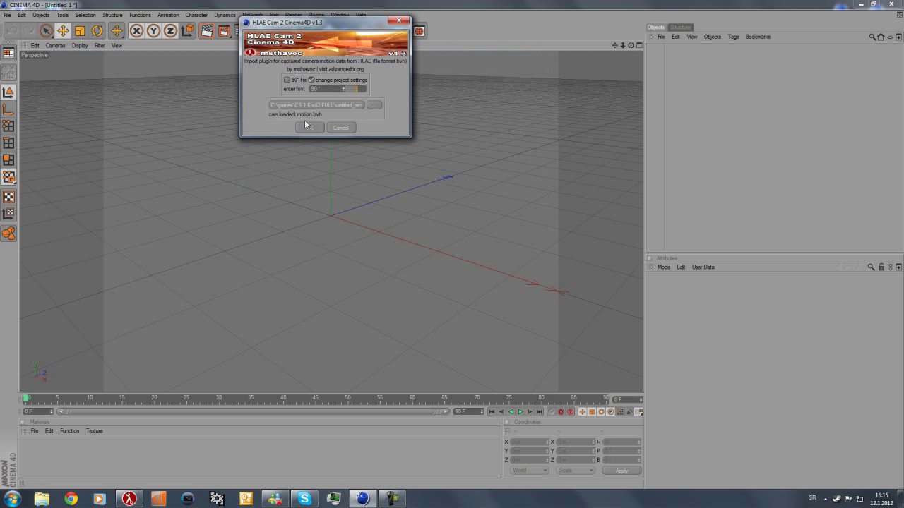
click(307, 127)
Look through HLAE Cam 0 and scrub the timeline to preview its view.
click(649, 48)
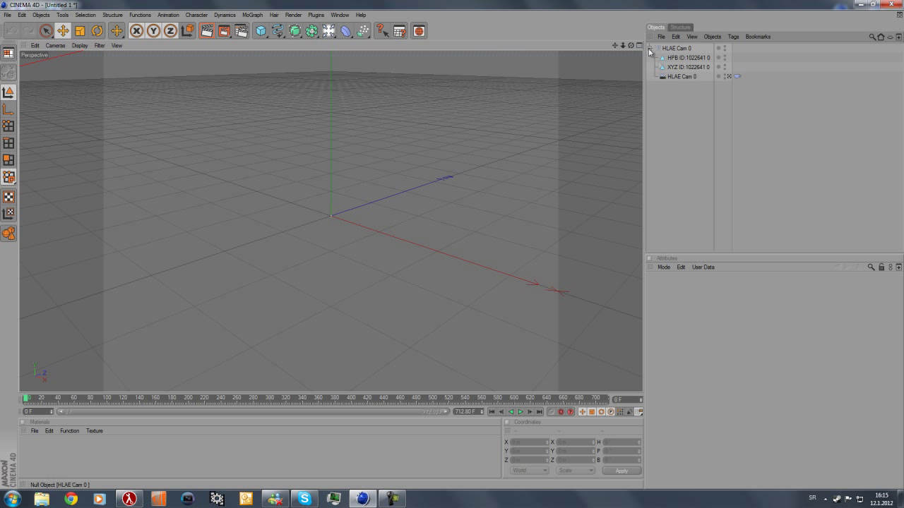
click(727, 76)
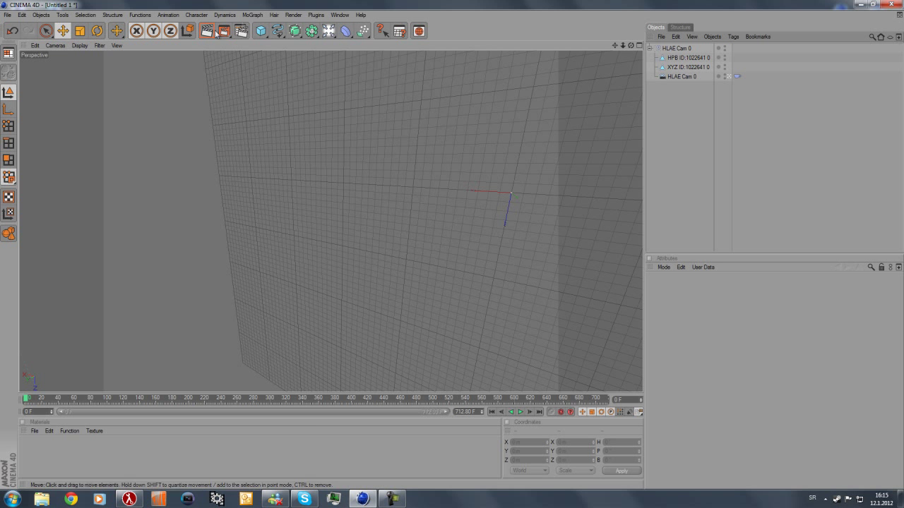
drag(26, 400, 600, 400)
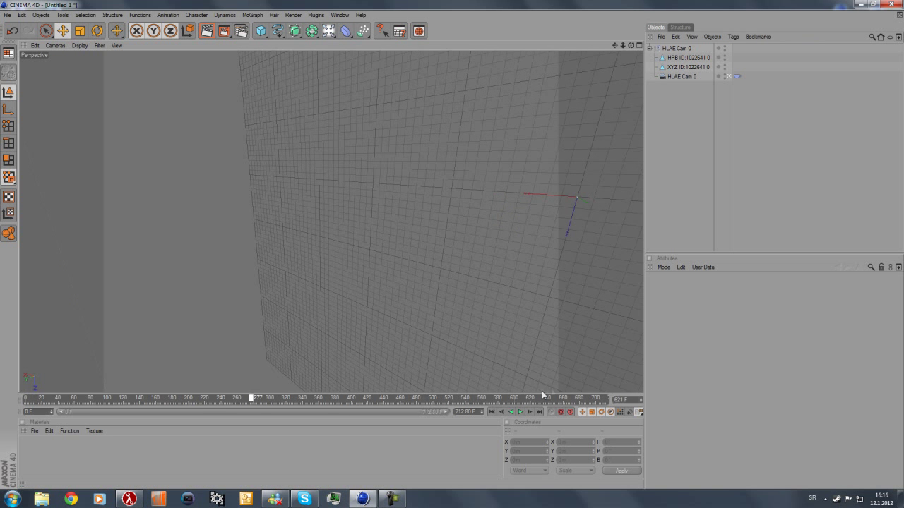
drag(388, 409, 27, 409)
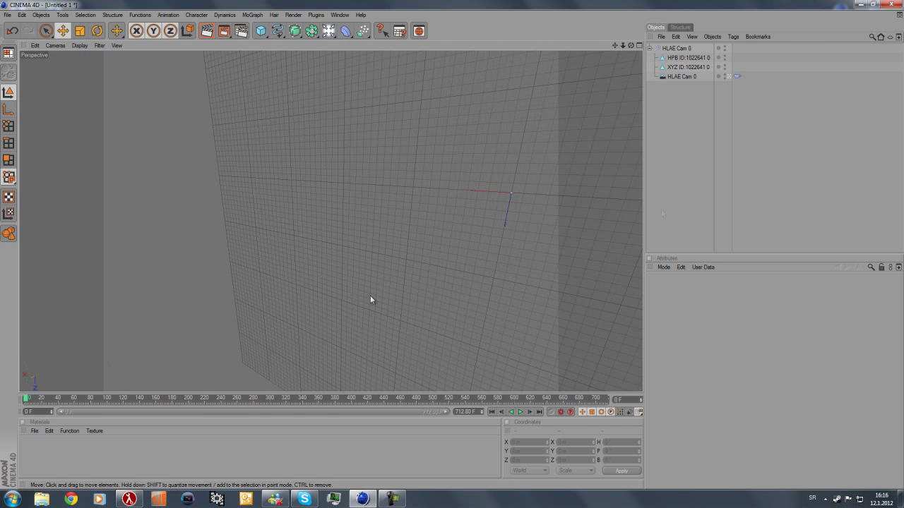
Convert HLAE Cam 0's motion to keyframes and preview the baked path.
click(681, 77)
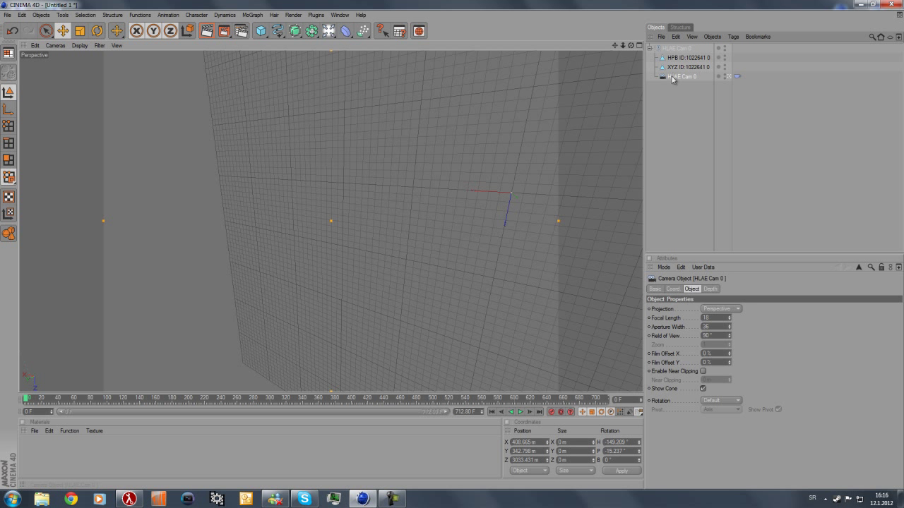
double_click(681, 77)
key(Return)
click(314, 15)
click(327, 68)
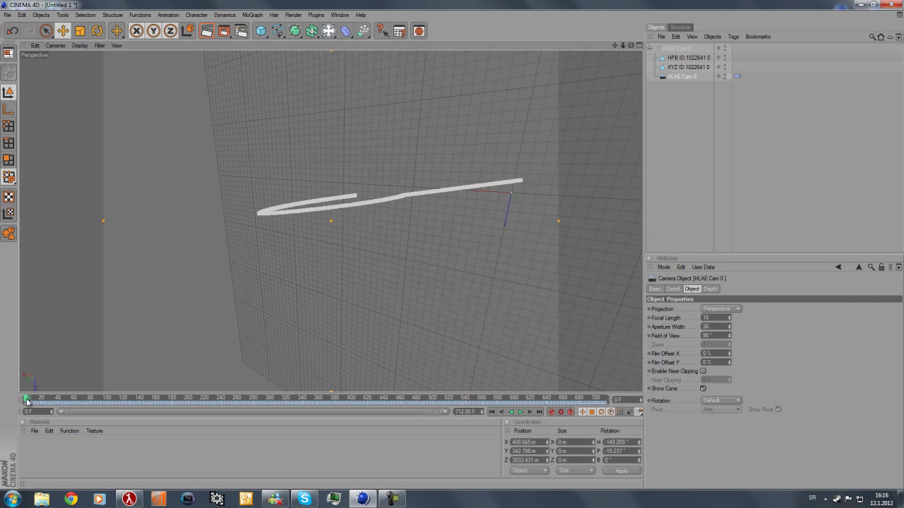
drag(26, 399, 628, 401)
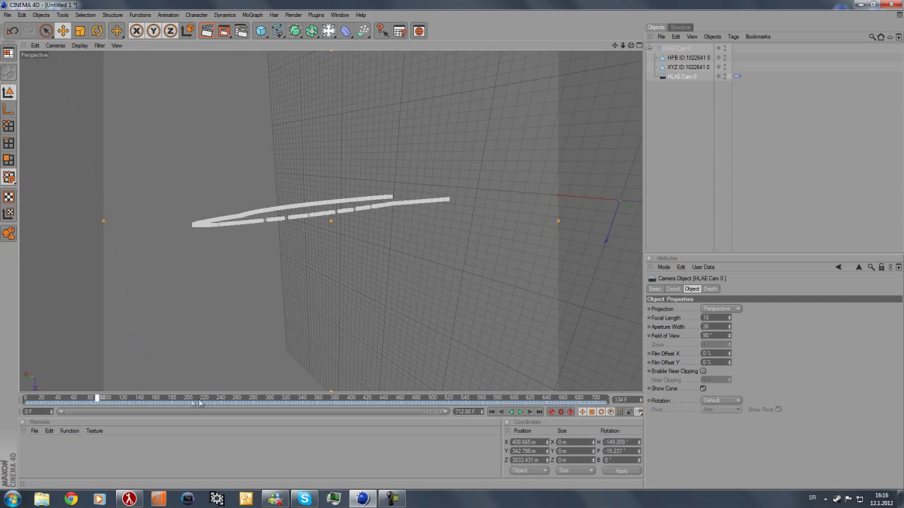
key(shift+f)
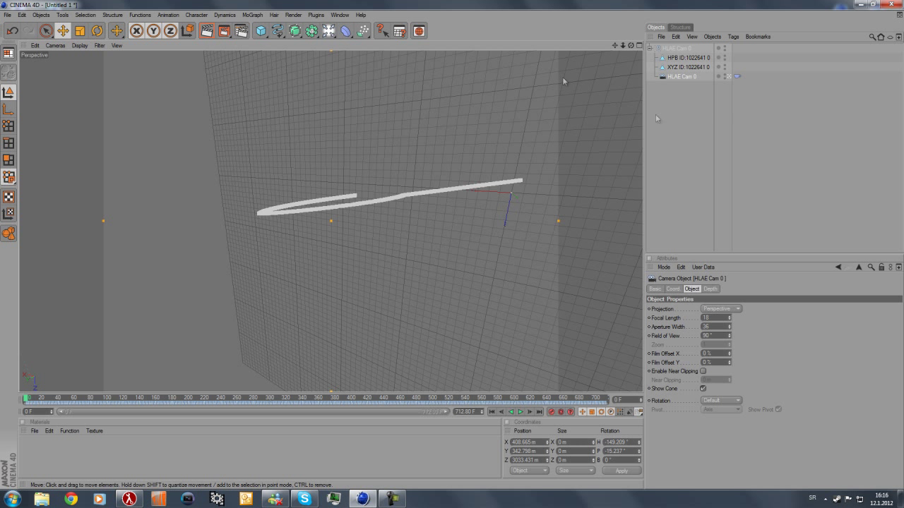
Add a new Camera to the scene alongside HLAE Cam 0.
click(683, 48)
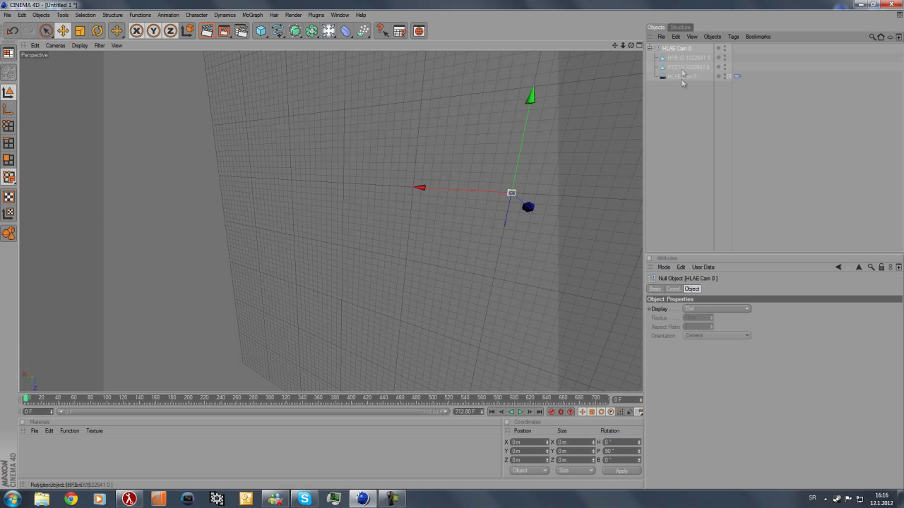
click(682, 78)
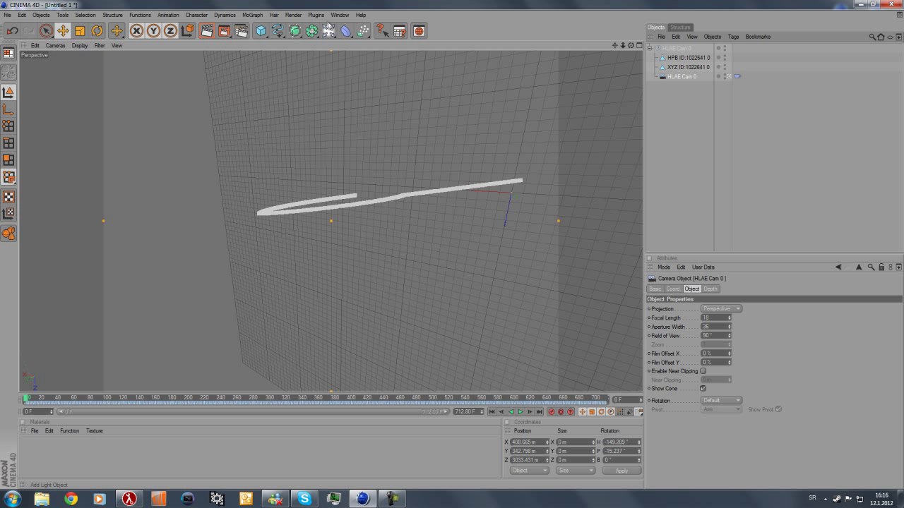
click(345, 30)
click(483, 61)
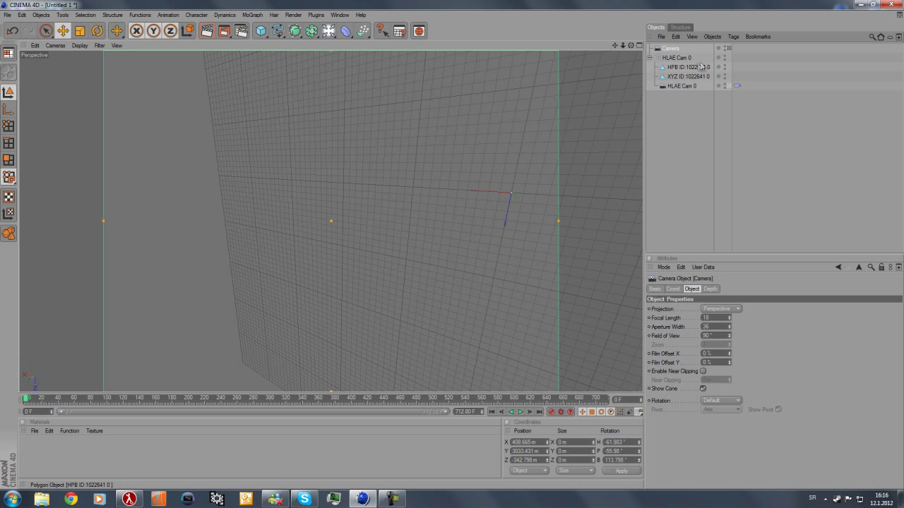
Give the new Camera an XPresso tag containing HLAE Cam 0 and Camera nodes.
right_click(672, 48)
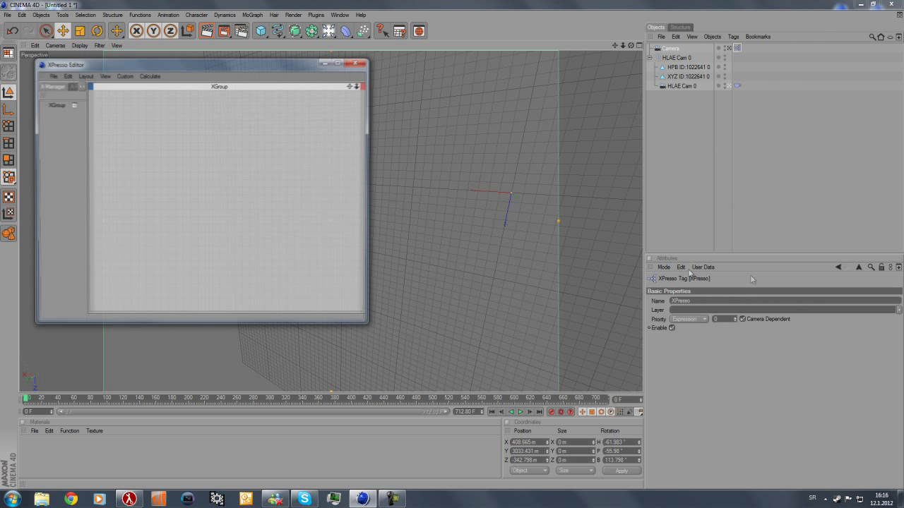
drag(688, 86, 334, 168)
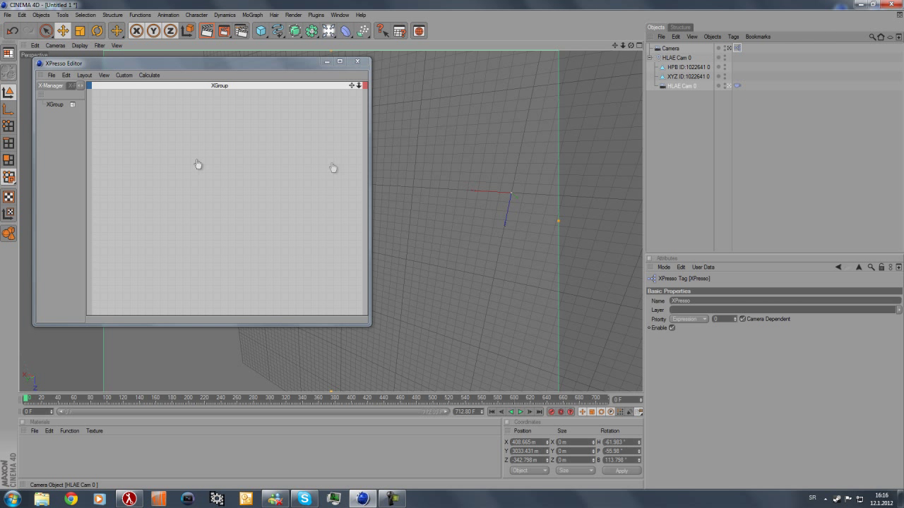
drag(198, 164, 137, 120)
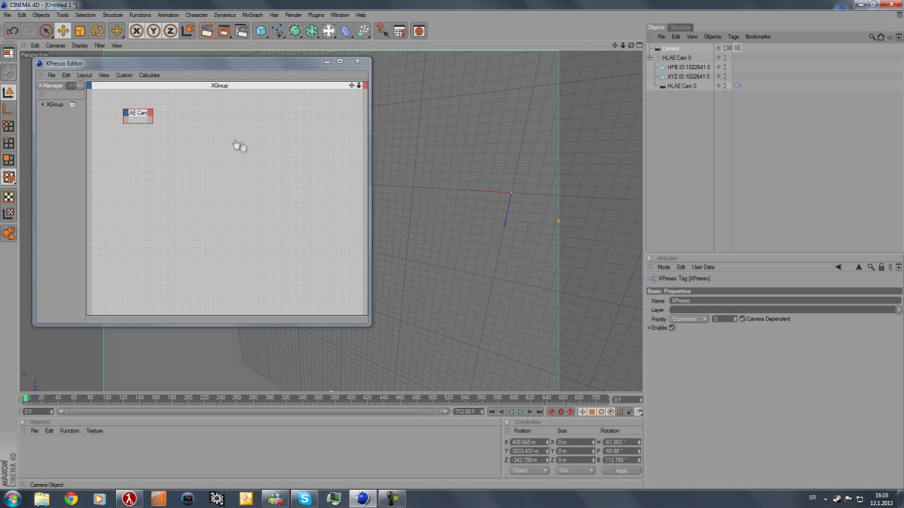
drag(279, 182, 240, 145)
Wire HLAE Cam 0's Matrix output into the Camera's Global Matrix input.
click(150, 113)
click(204, 142)
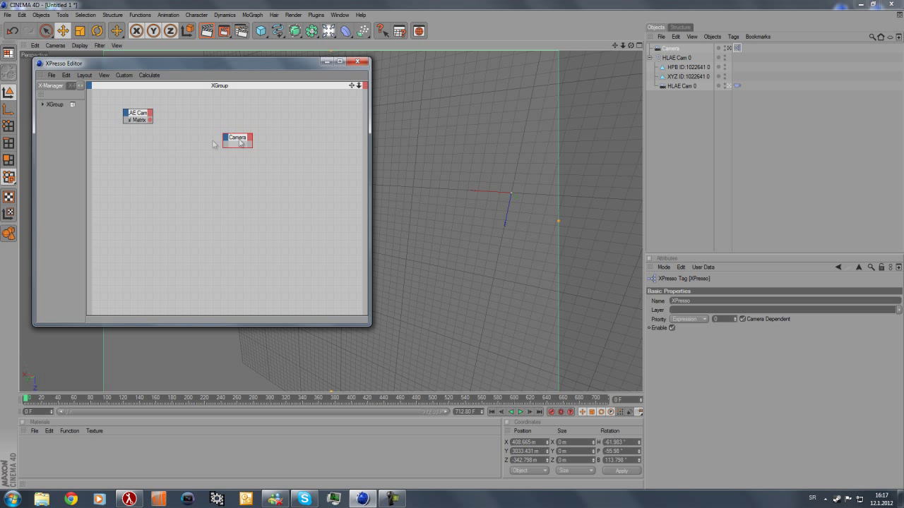
click(226, 137)
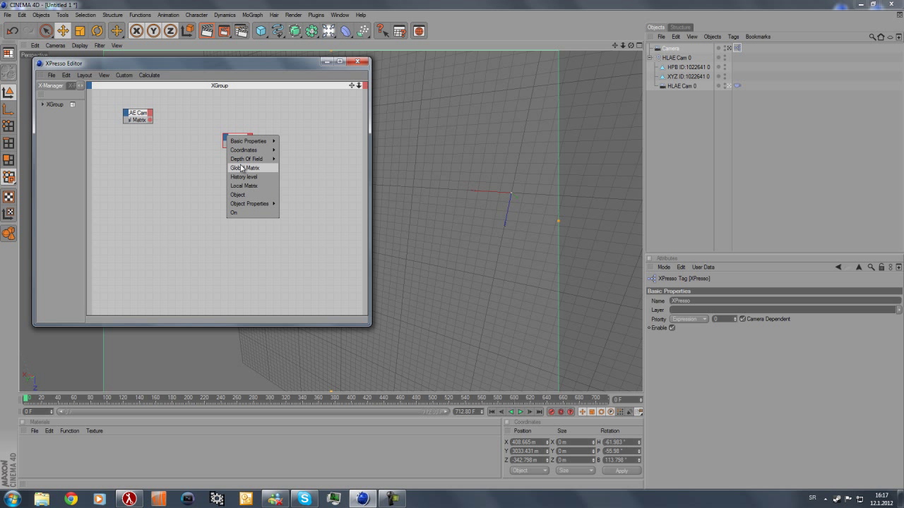
click(240, 168)
mouse_move(151, 120)
mouse_down()
mouse_move(187, 141)
mouse_move(226, 145)
mouse_up()
click(231, 143)
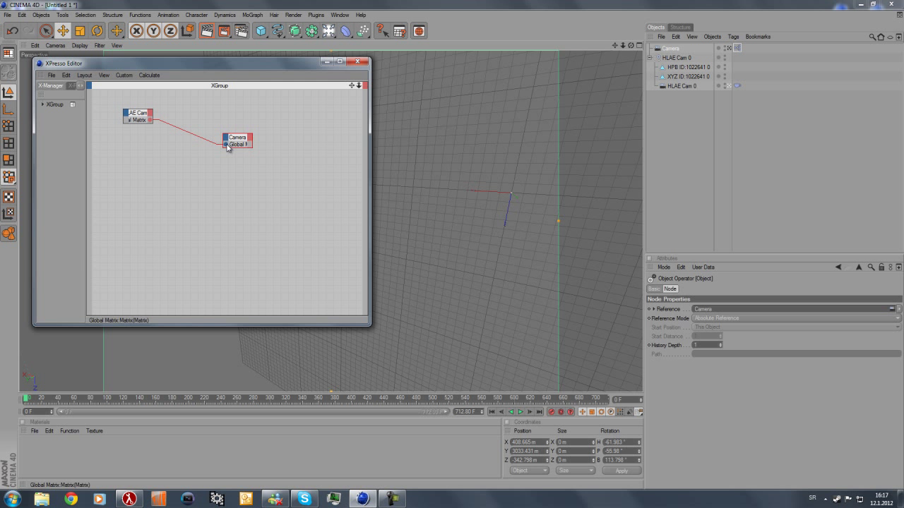
click(358, 62)
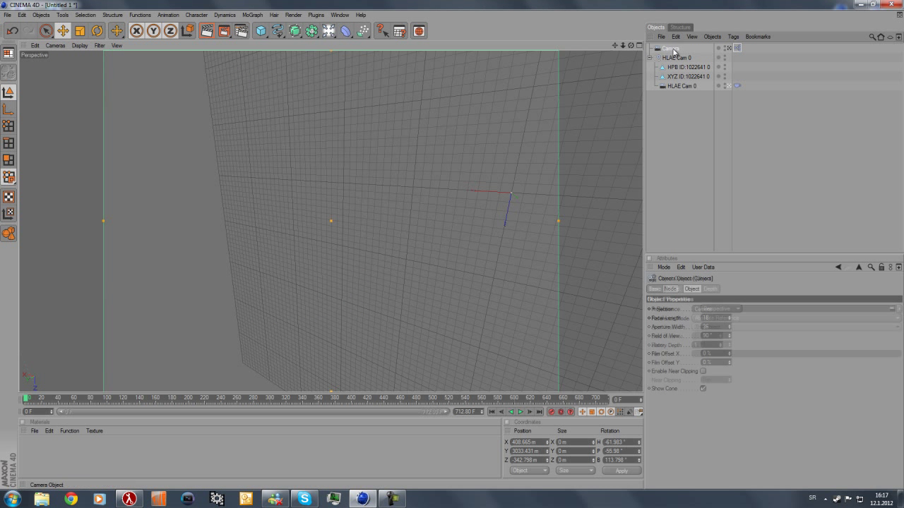
Switch to the Animation layout to show the timeline.
click(339, 14)
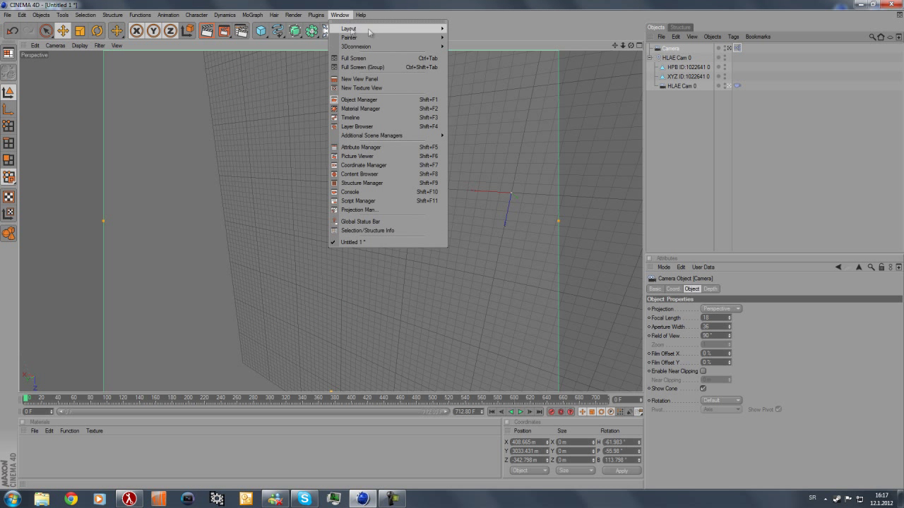
mouse_move(348, 29)
click(466, 139)
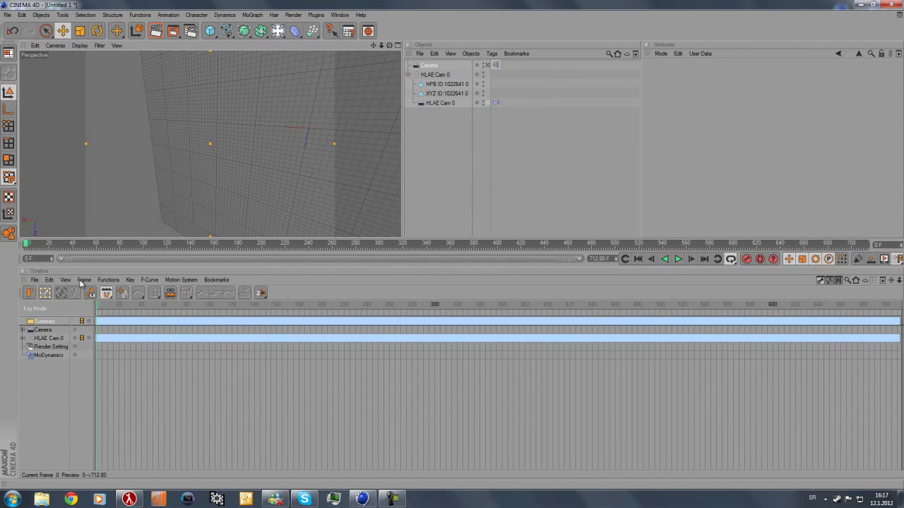
click(65, 279)
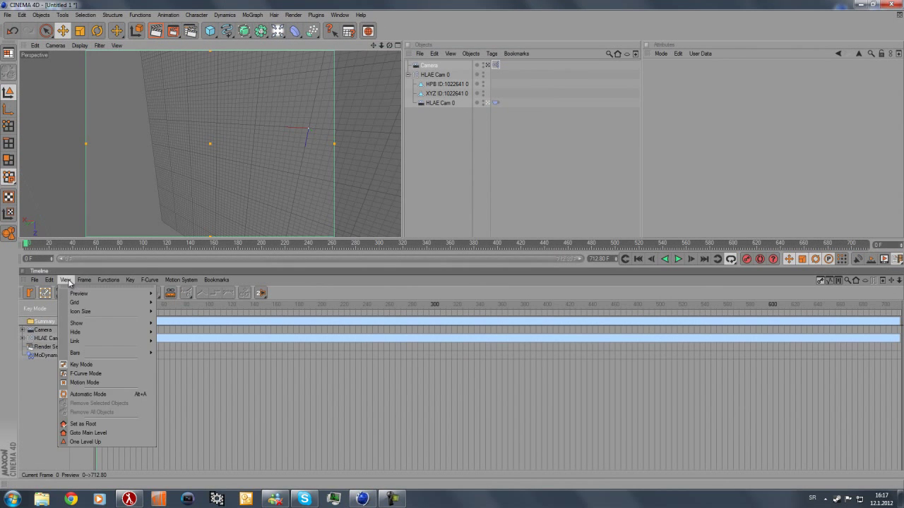
Show HLAE Cam 0's F-curves in the timeline and pan and stretch the graph to inspect them.
click(85, 374)
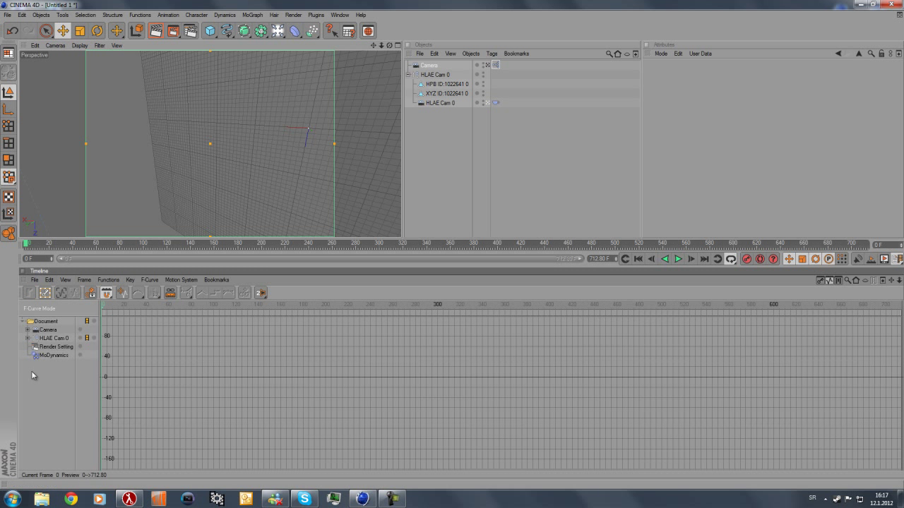
click(51, 340)
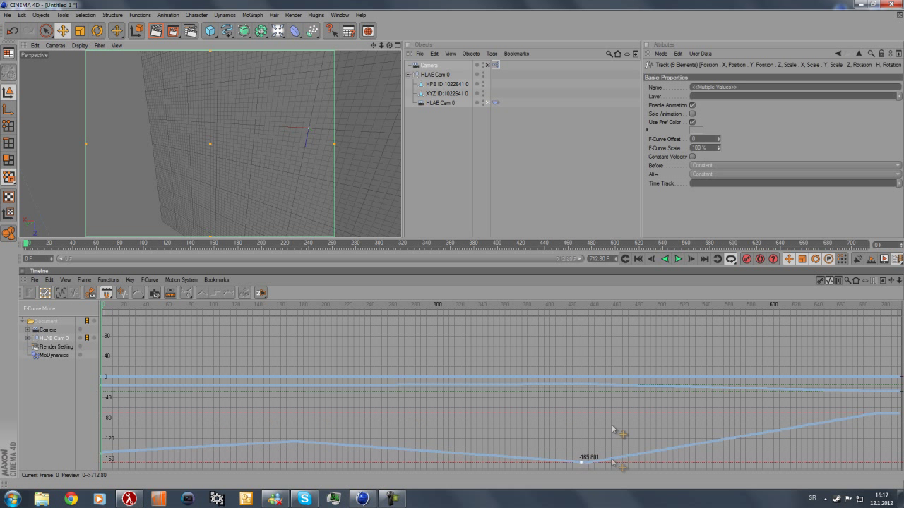
mouse_move(834, 389)
drag(891, 285, 454, 306)
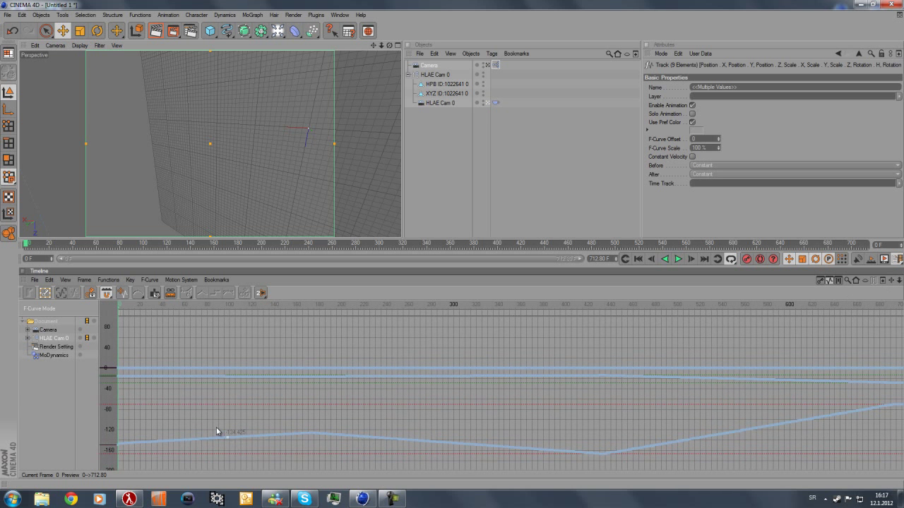
drag(898, 281, 813, 302)
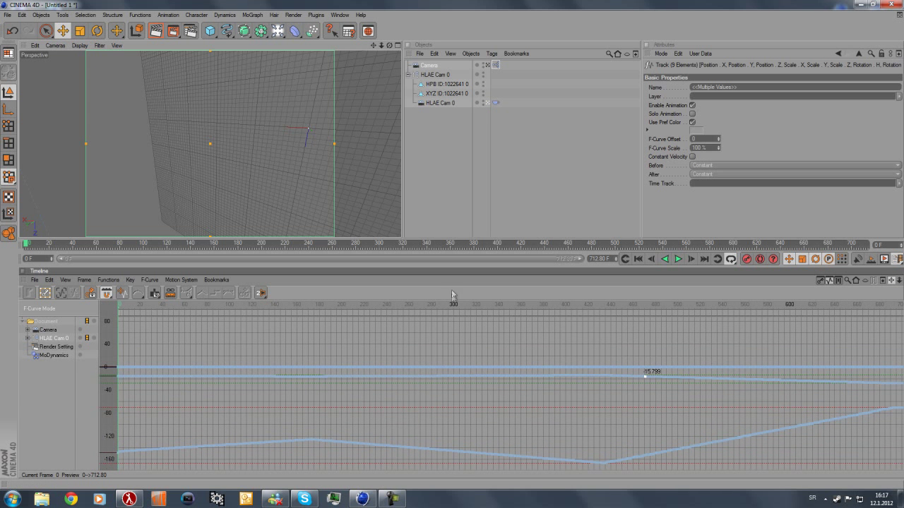
alt+right_drag(265, 456, 188, 441)
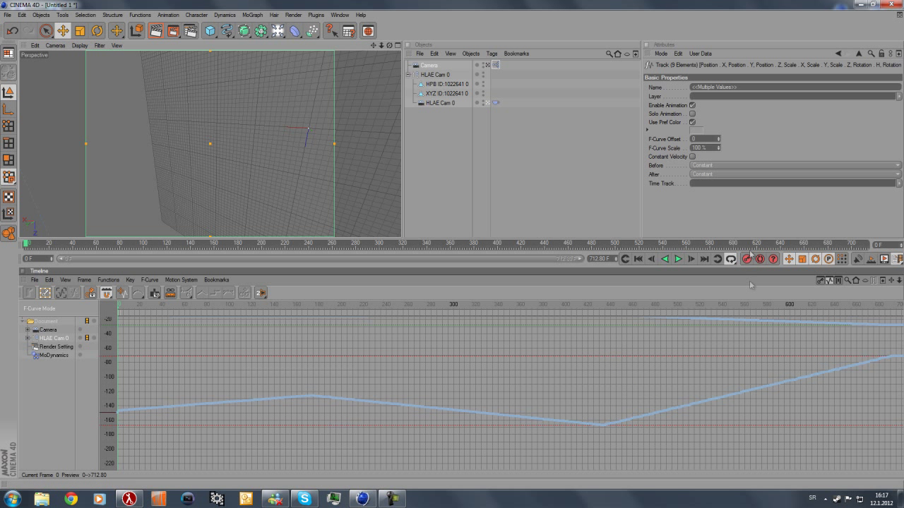
Scrub to frame 691 and record a keyframe for the camera.
click(119, 304)
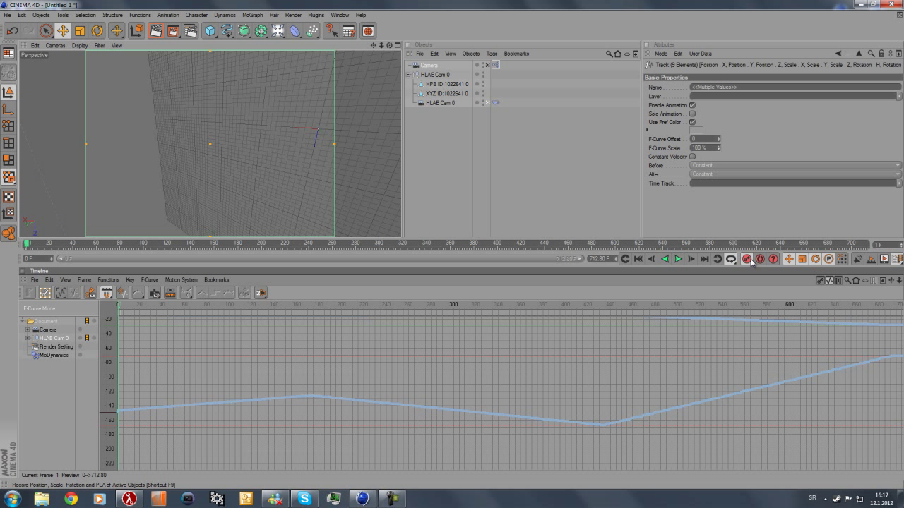
drag(120, 304, 311, 339)
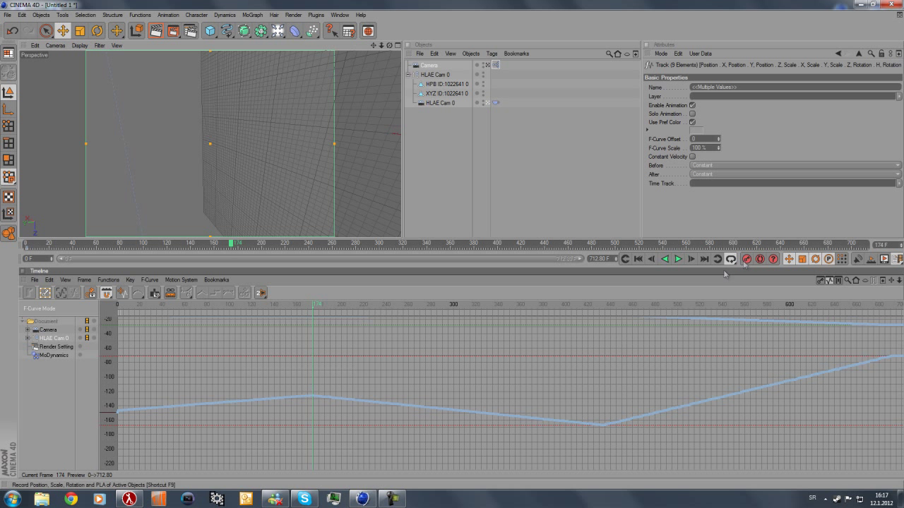
drag(312, 309, 602, 344)
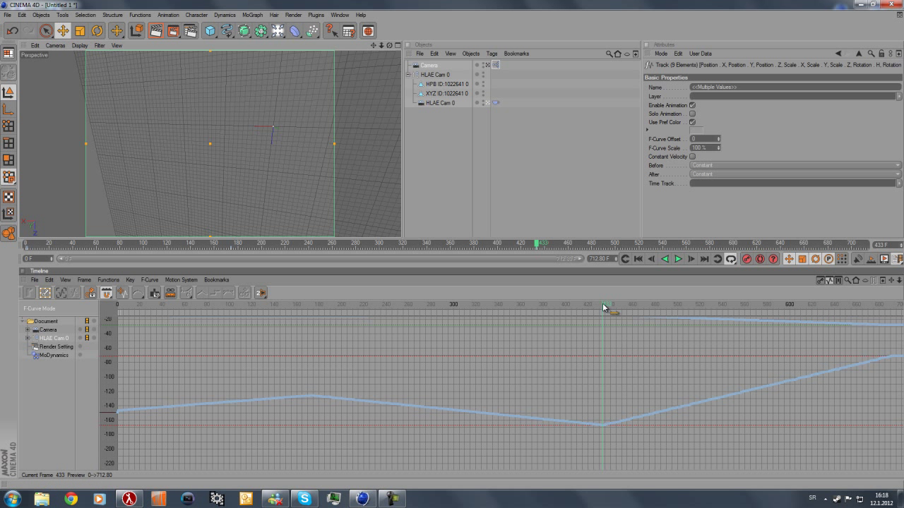
drag(605, 307, 892, 313)
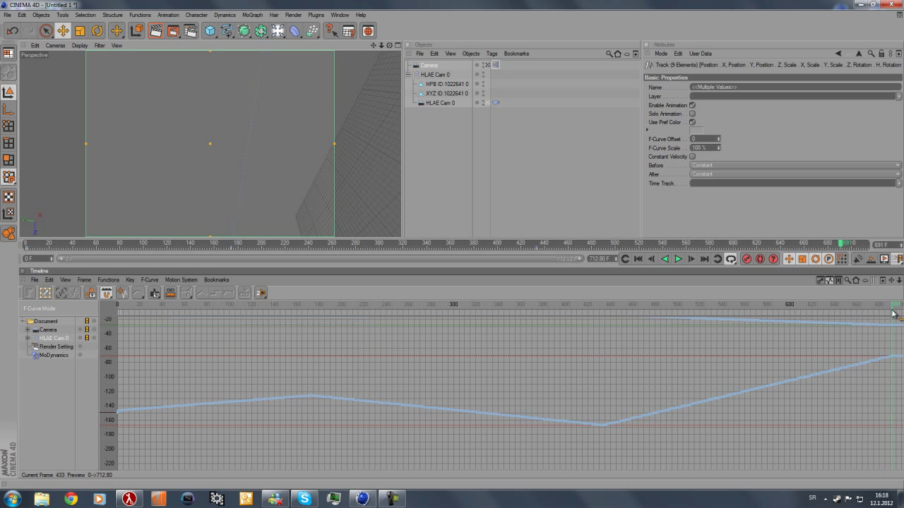
click(753, 260)
Move the current frame to 710 near the animation's end.
drag(893, 307, 898, 314)
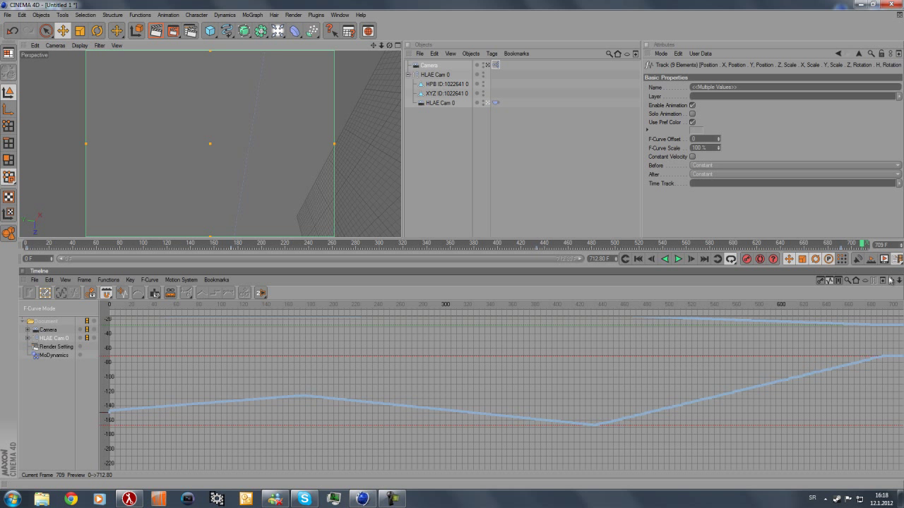
drag(890, 280, 892, 291)
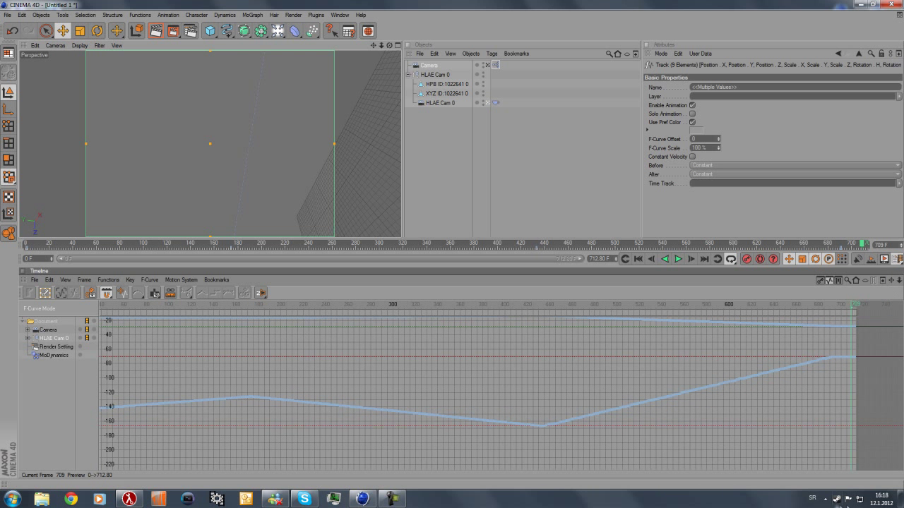
click(859, 305)
click(853, 307)
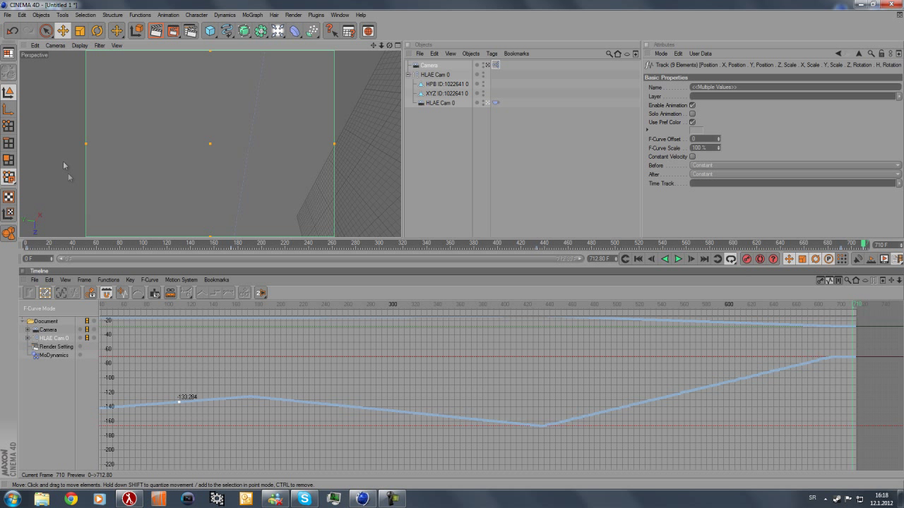
Export the camera with Cinema 4D 2 HLAE Cam v1.0 as motion.bvh on the Desktop.
click(313, 15)
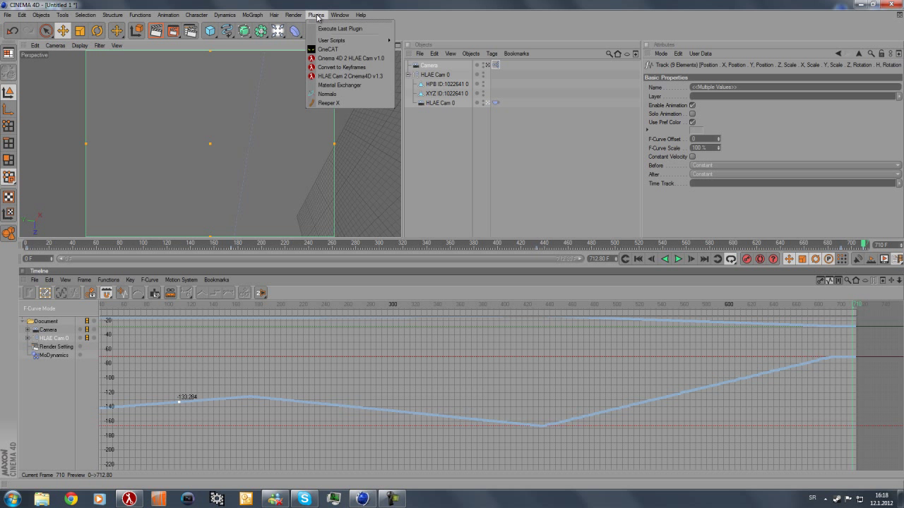
click(339, 58)
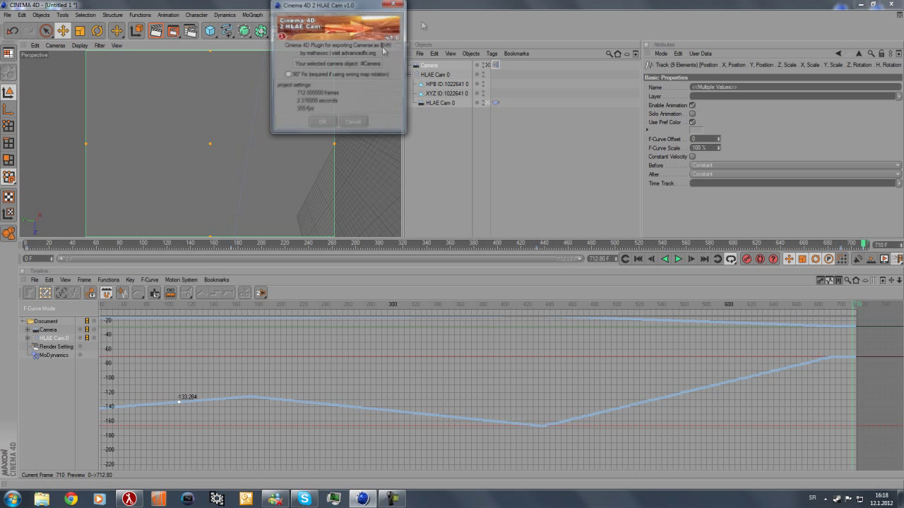
click(318, 123)
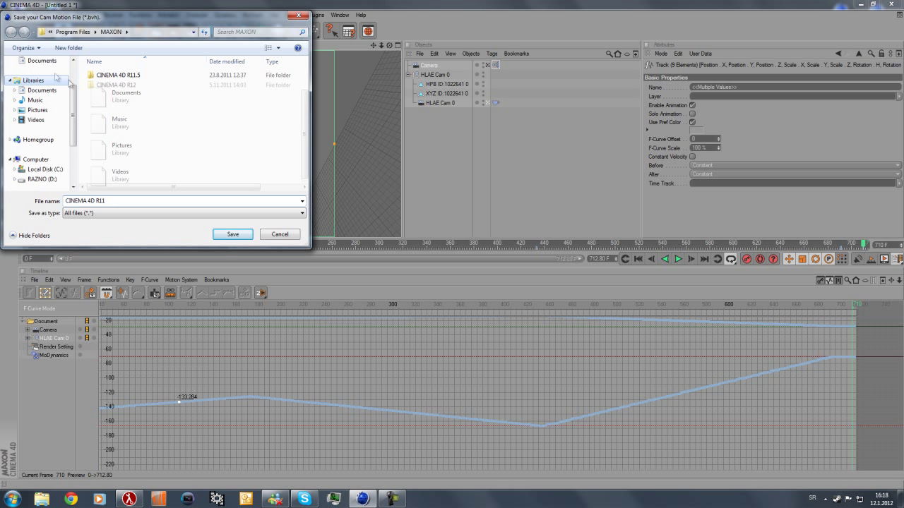
click(33, 70)
click(50, 78)
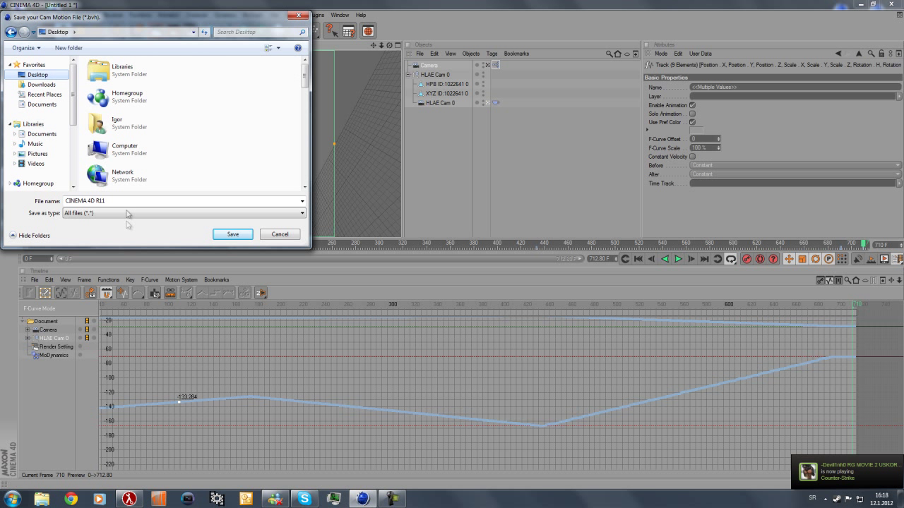
click(131, 201)
text(motion.bvh)
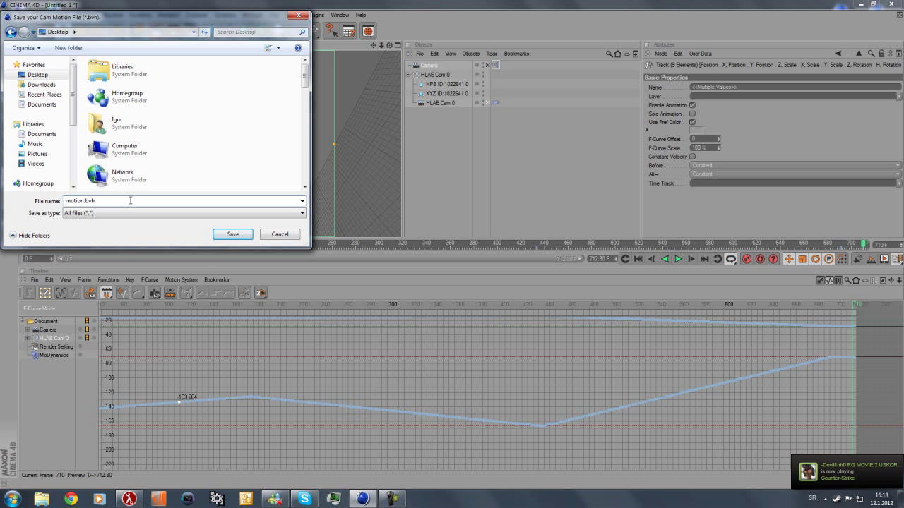
key(Return)
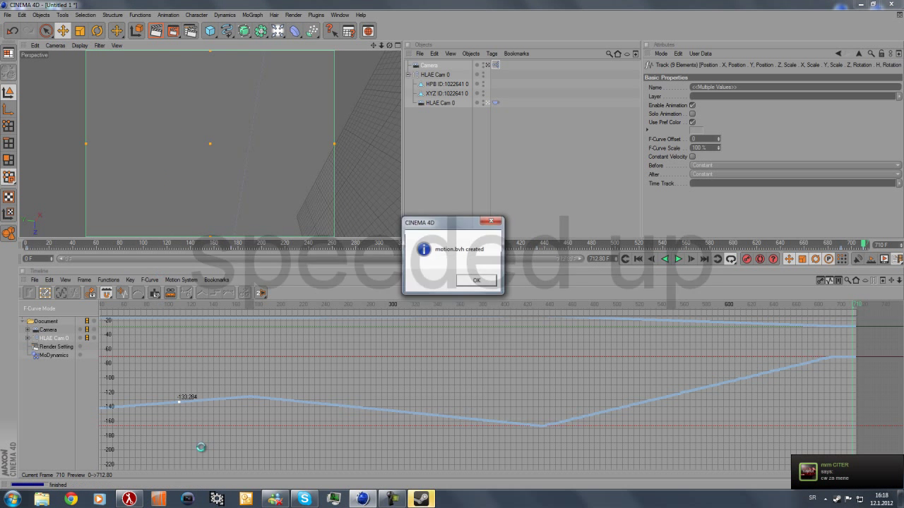
click(480, 283)
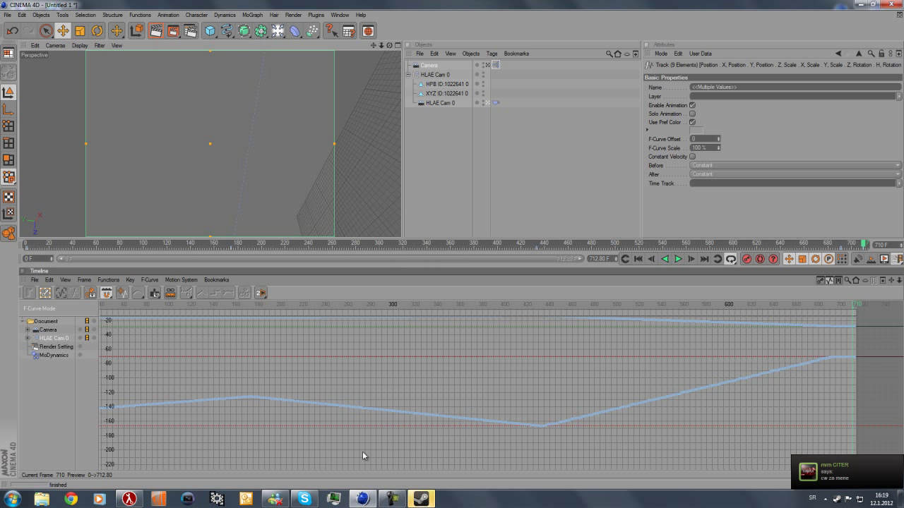
Switch back to HLAE and start modifying the mirv_recordmovie_start event.
click(360, 500)
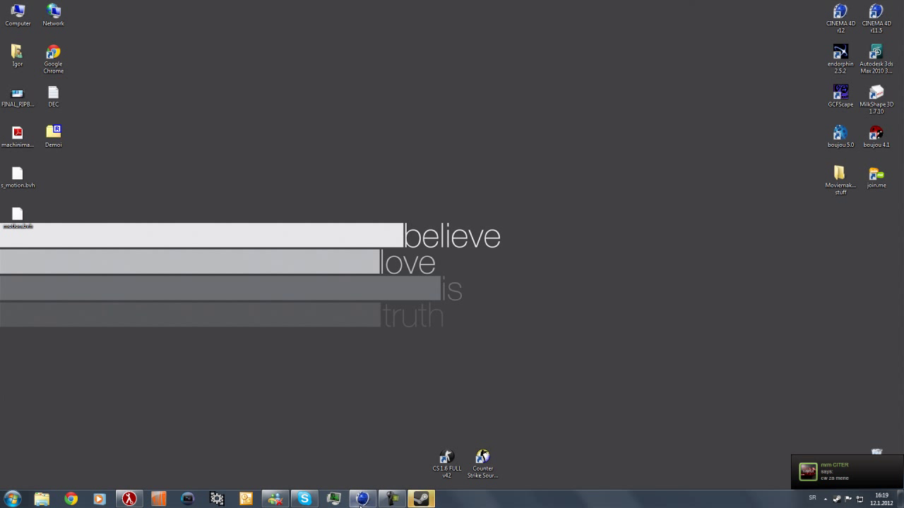
click(128, 500)
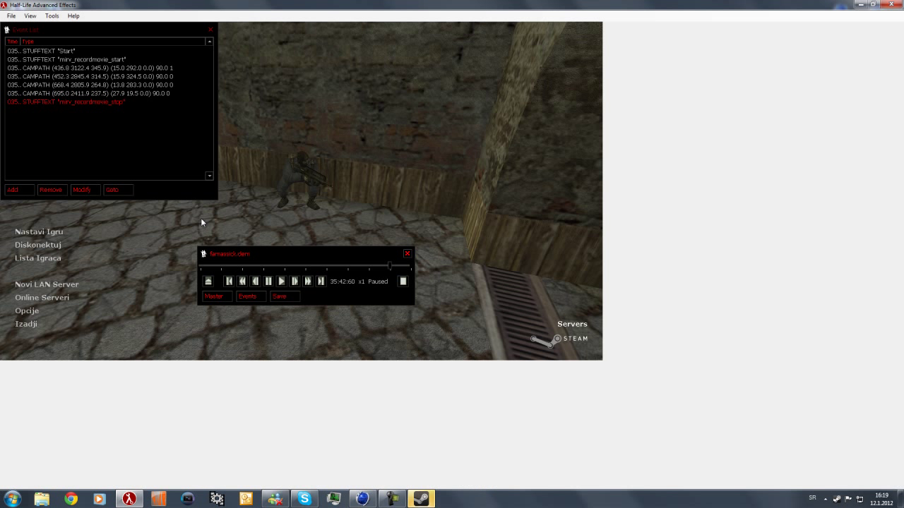
click(88, 60)
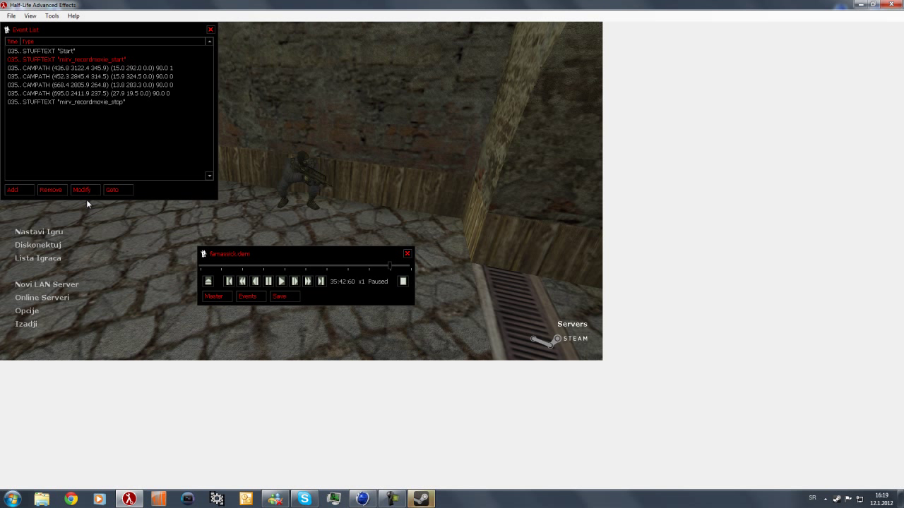
click(81, 189)
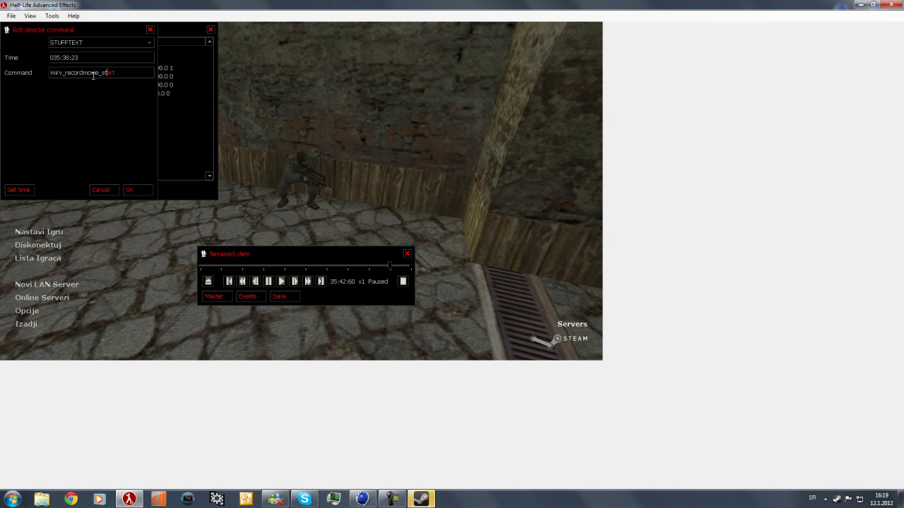
Enter the command mirv_camimport_load "C:\Users\Igor\Desktop\motion.bvh".
text(mirv_)
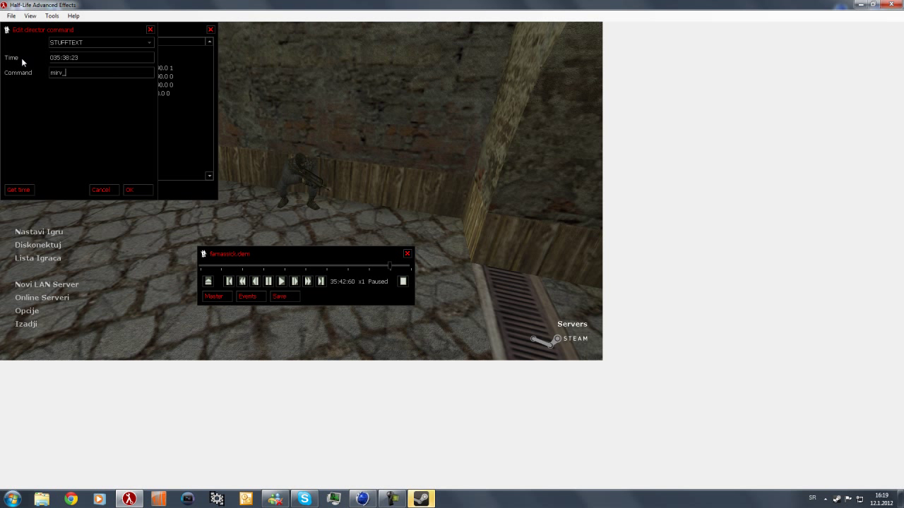
text(camimport_load "C:\)
text(Us)
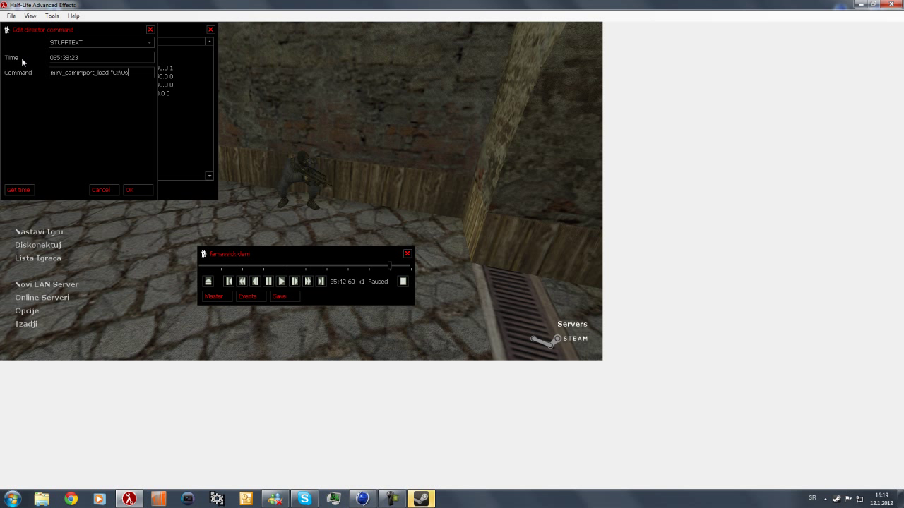
text(res\)
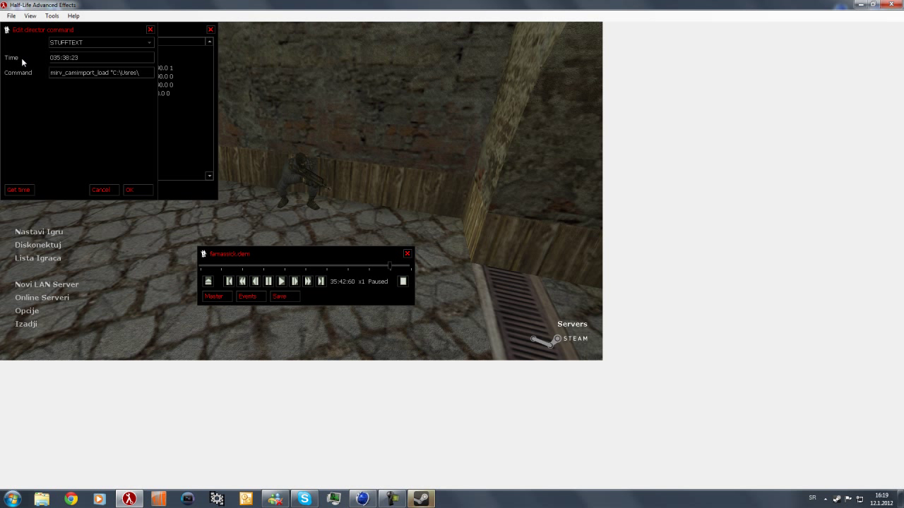
key(BackSpace)
key(BackSpace)
key(BackSpace)
key(BackSpace)
text(ers\)
text(Igor\Deskto)
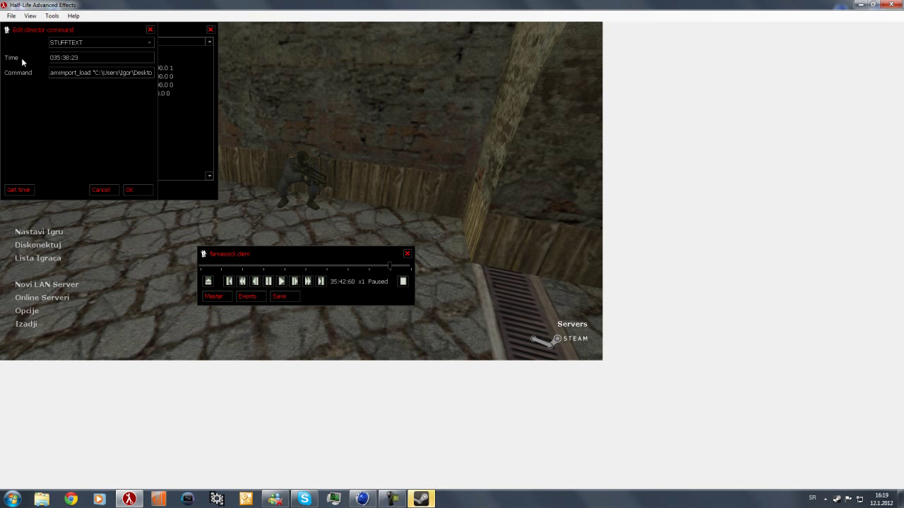
text(p\motion)
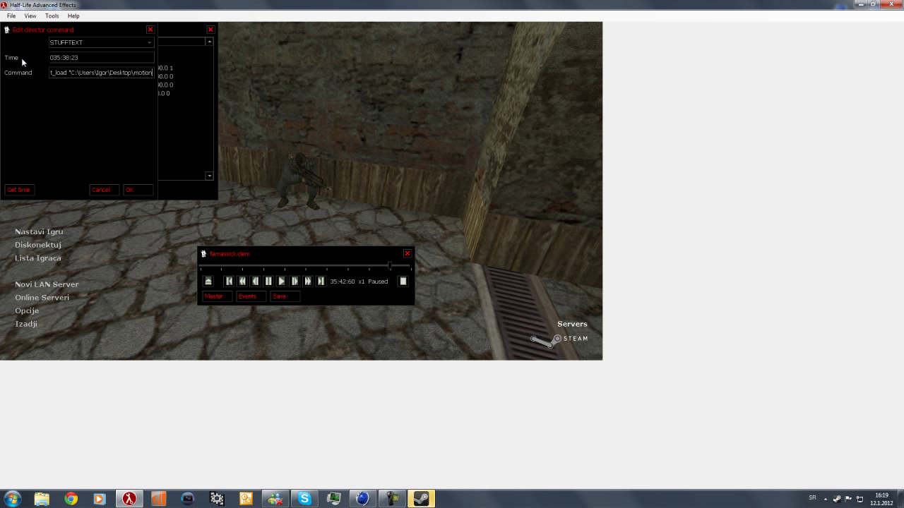
text(.bvh")
Confirm the camera import command and set the first CAMPATH event's flags to 0.
key(Return)
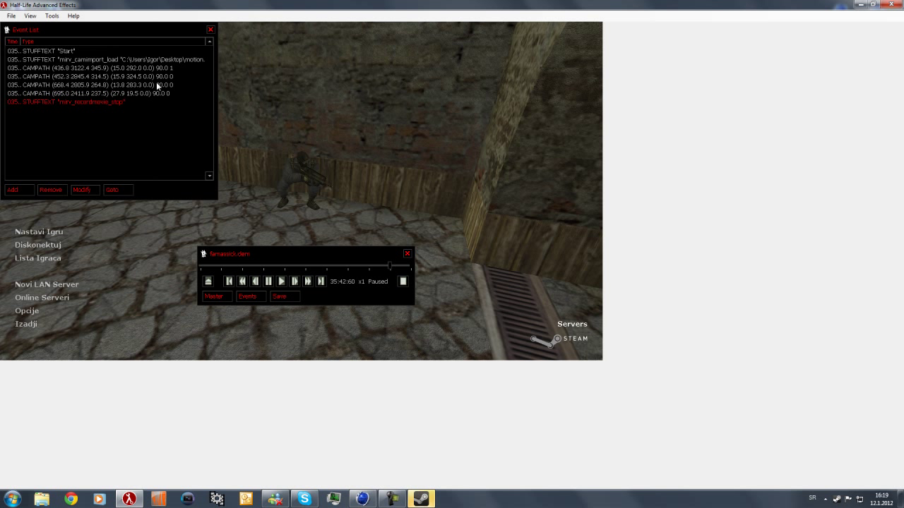
click(83, 191)
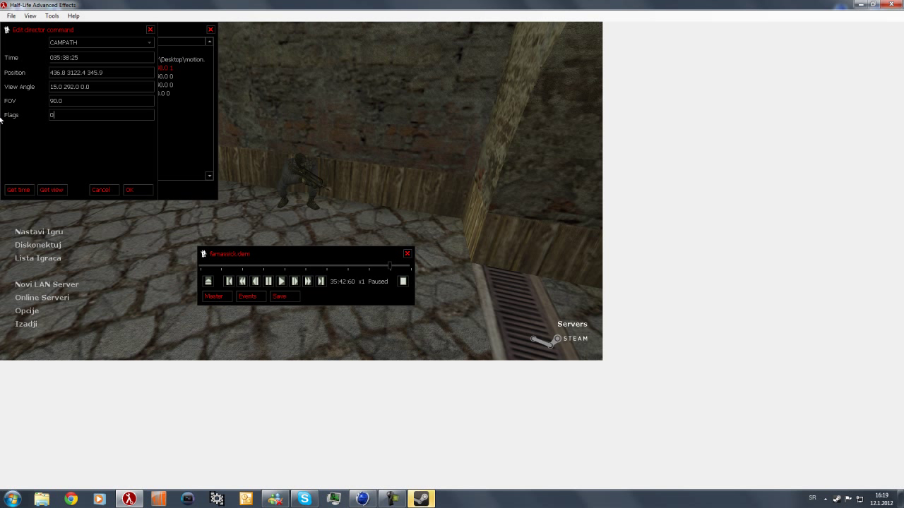
click(136, 191)
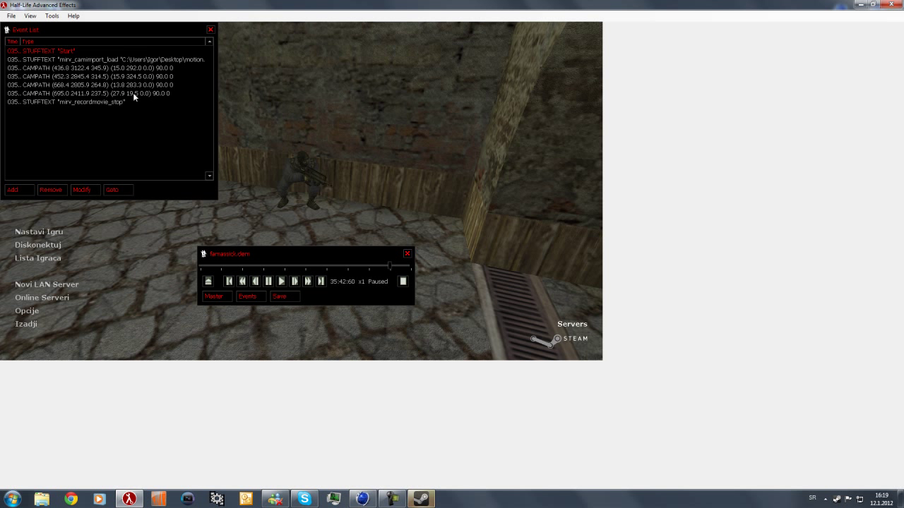
Step the demo back one frame, play and pause it, then select the Start event.
click(256, 282)
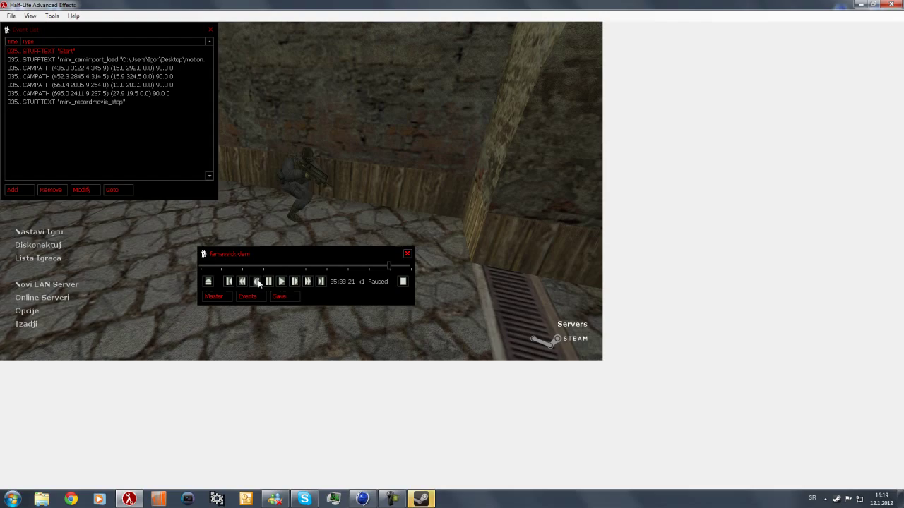
click(279, 281)
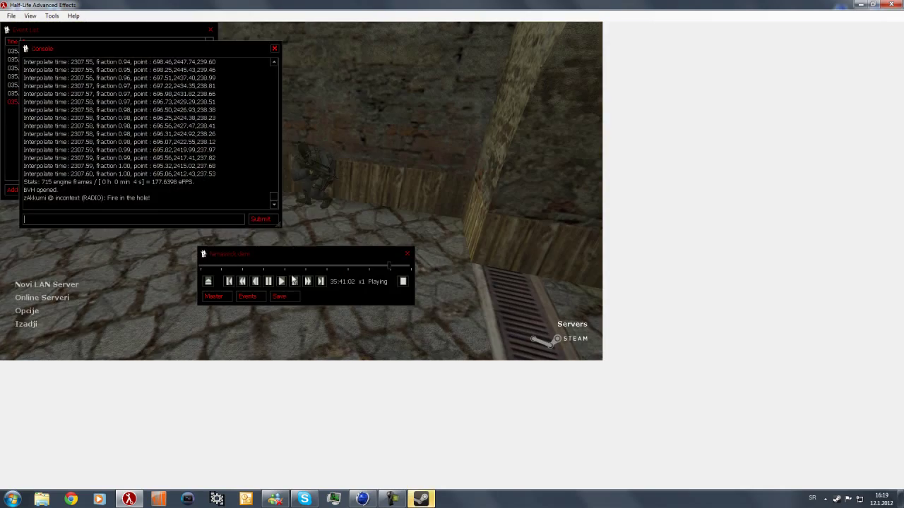
click(269, 281)
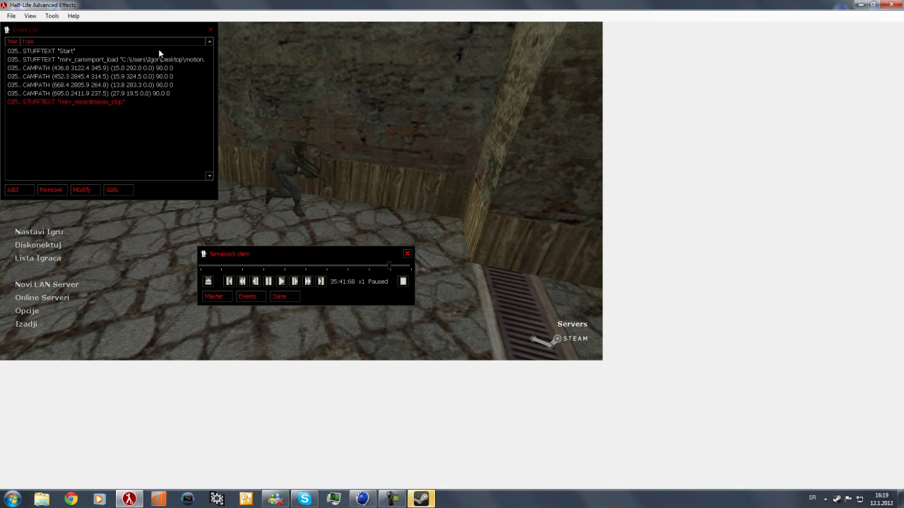
click(106, 52)
click(421, 499)
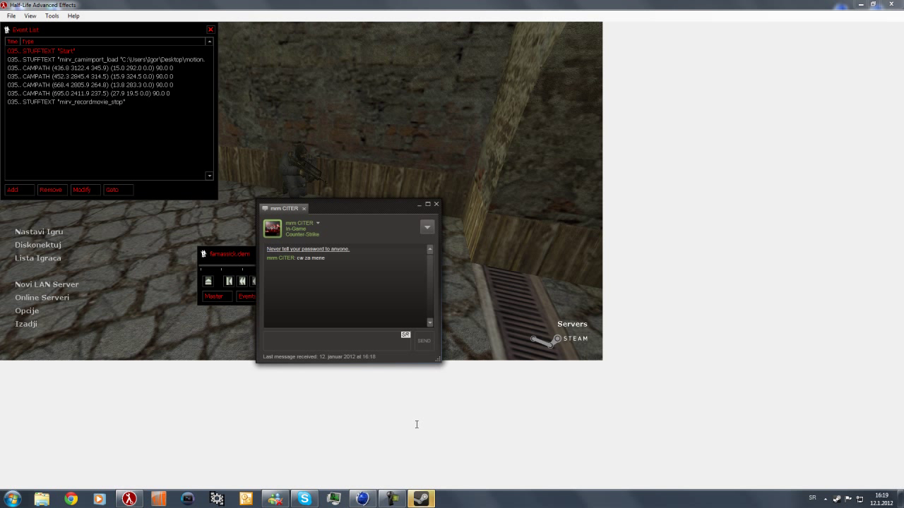